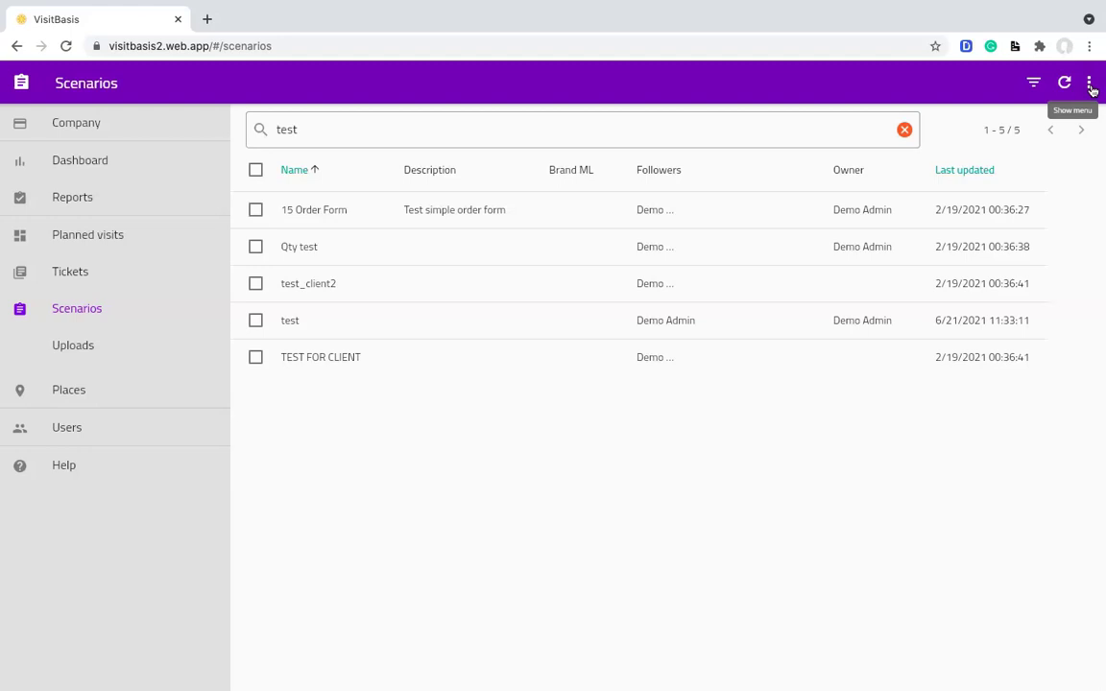
# - Create a new scenario from the Scenarios menu and enter the name 'Test scenario'
pyautogui.click(1090, 87)
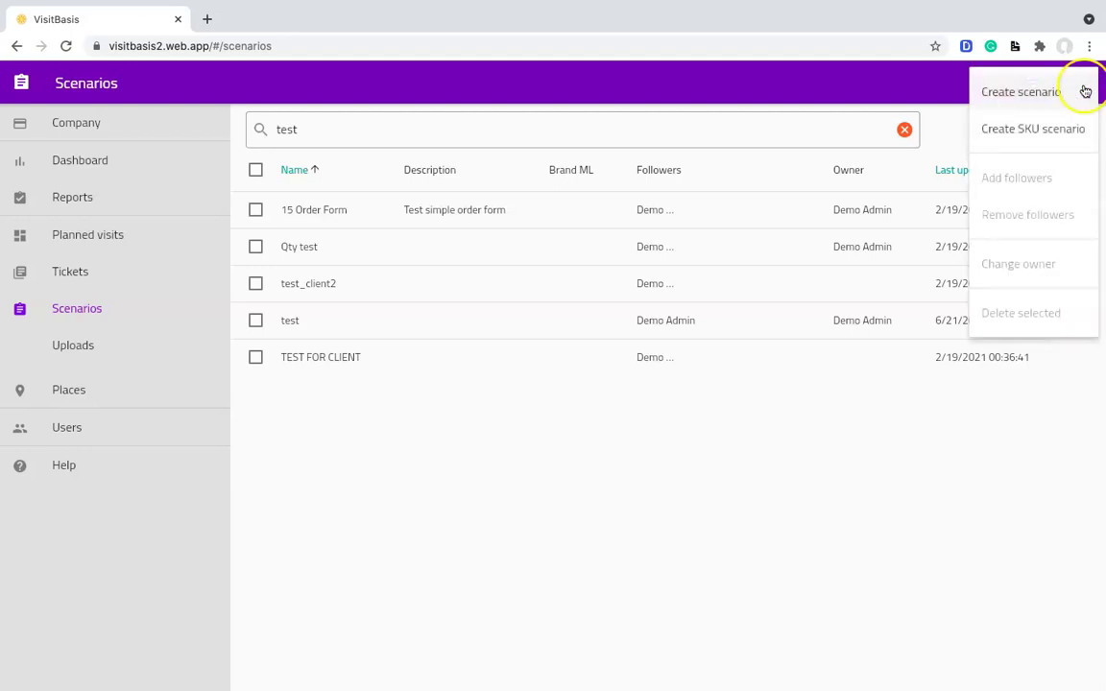
pyautogui.click(1062, 91)
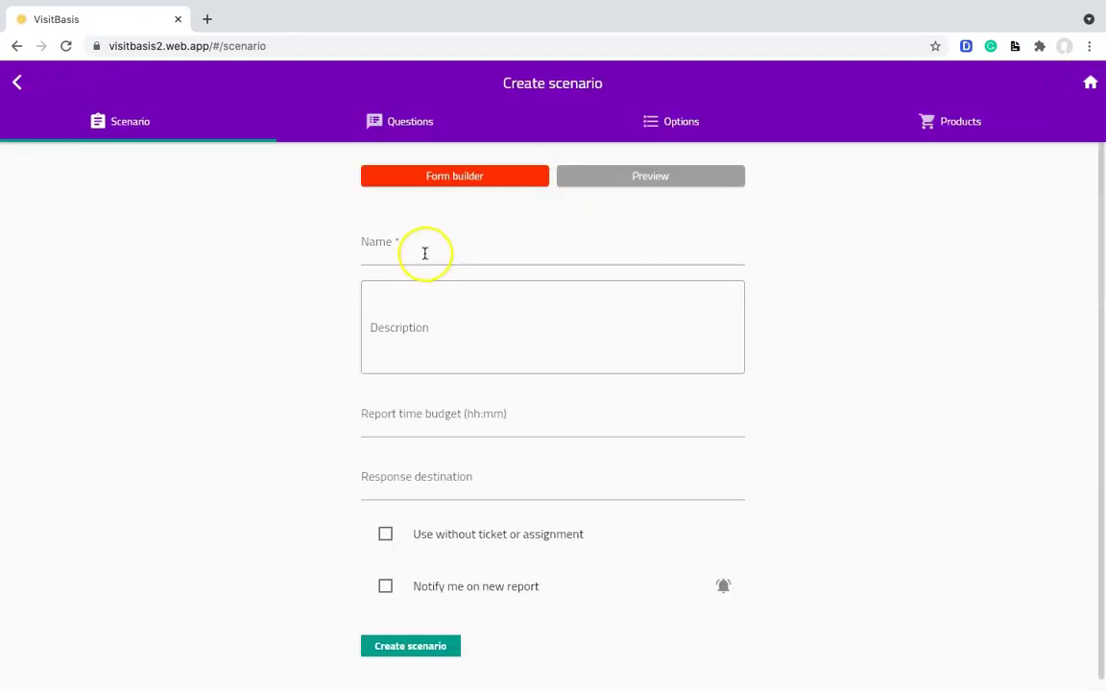
pyautogui.click(424, 253)
pyautogui.write('Test scenario')
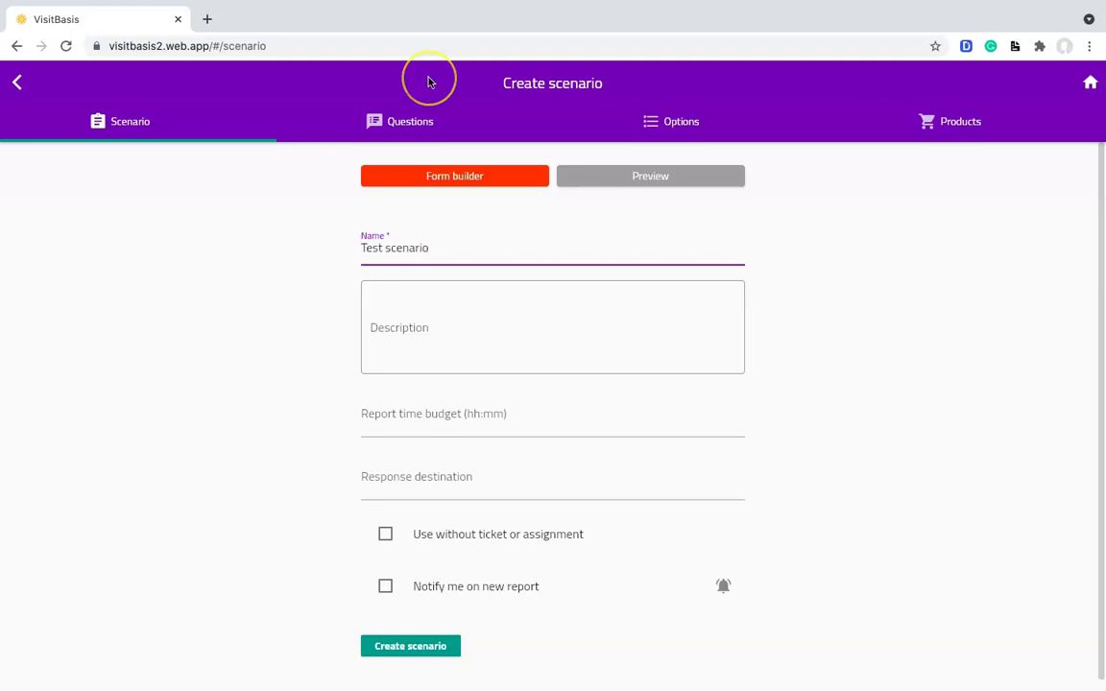
# - In the form builder, name the first section 'Test' and add a question called 'Name'
pyautogui.click(466, 182)
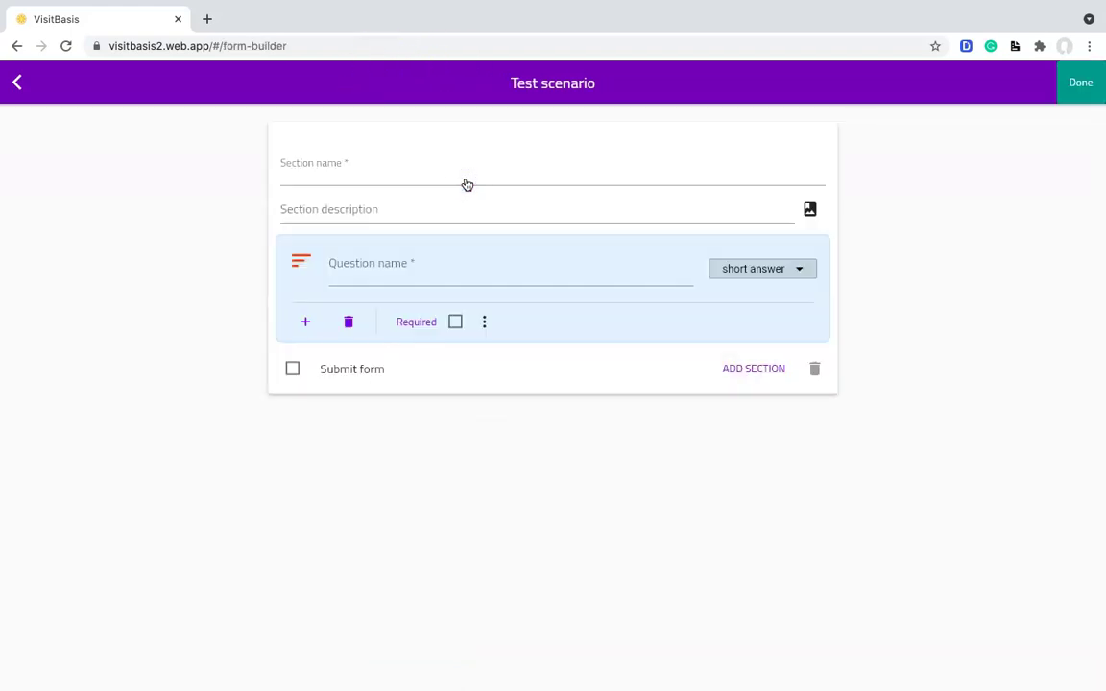
pyautogui.click(390, 173)
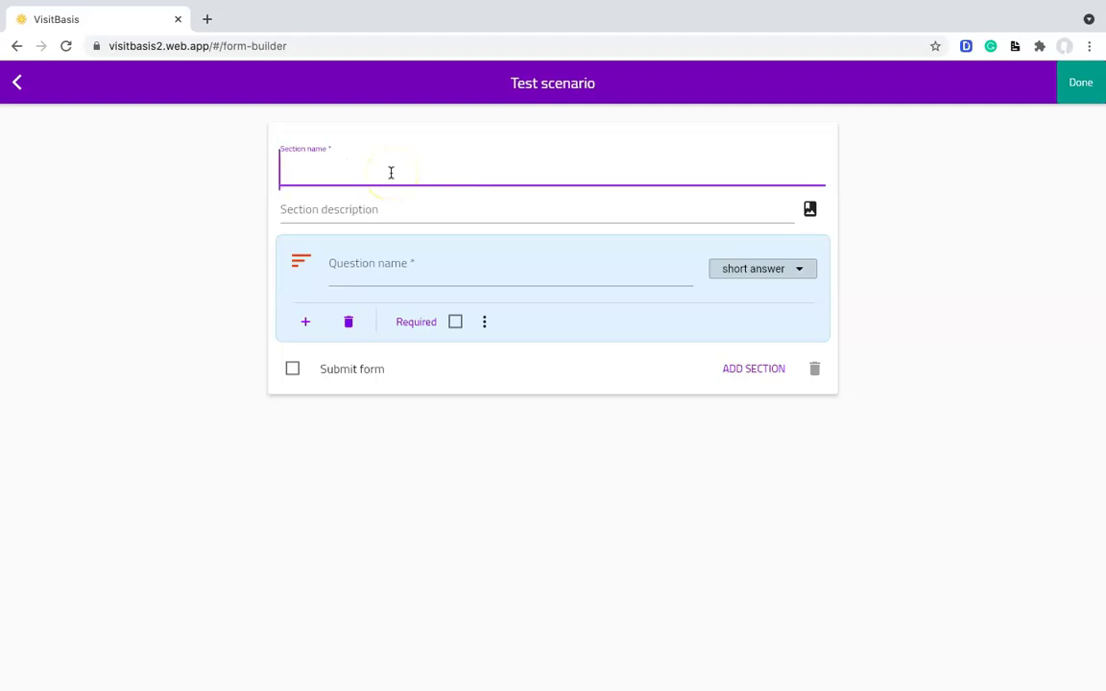
pyautogui.write('Test')
pyautogui.click(312, 156)
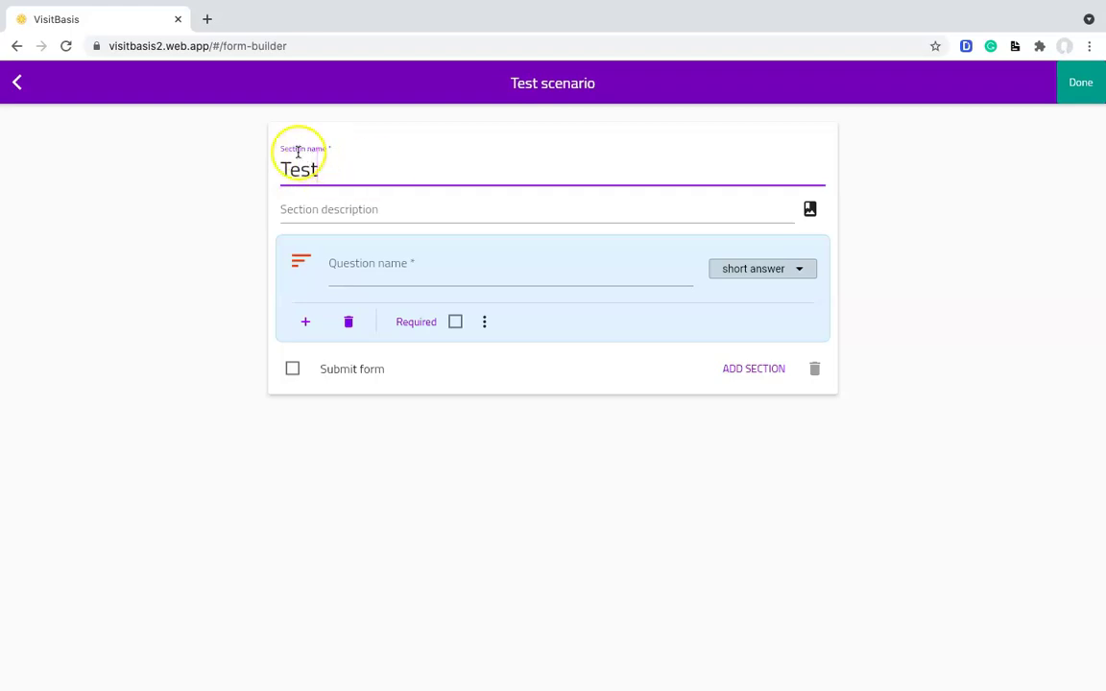
pyautogui.click(393, 273)
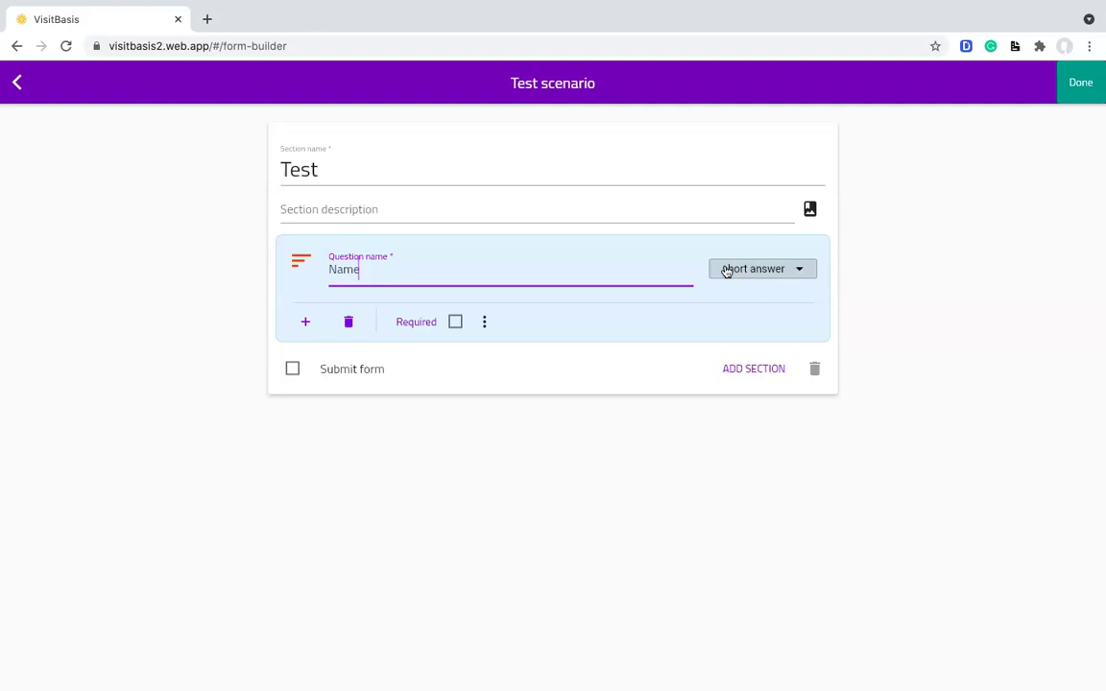
# - Keep Name as a short-answer question and give it the description 'What's your name?'
pyautogui.click(727, 272)
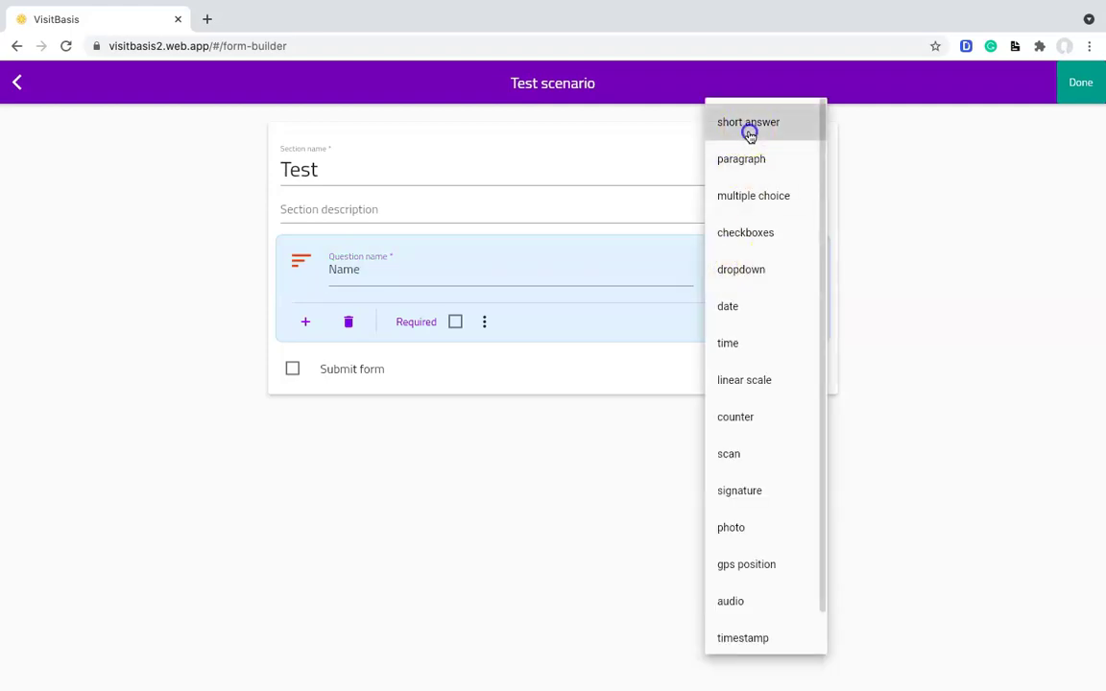
pyautogui.click(749, 132)
pyautogui.click(484, 322)
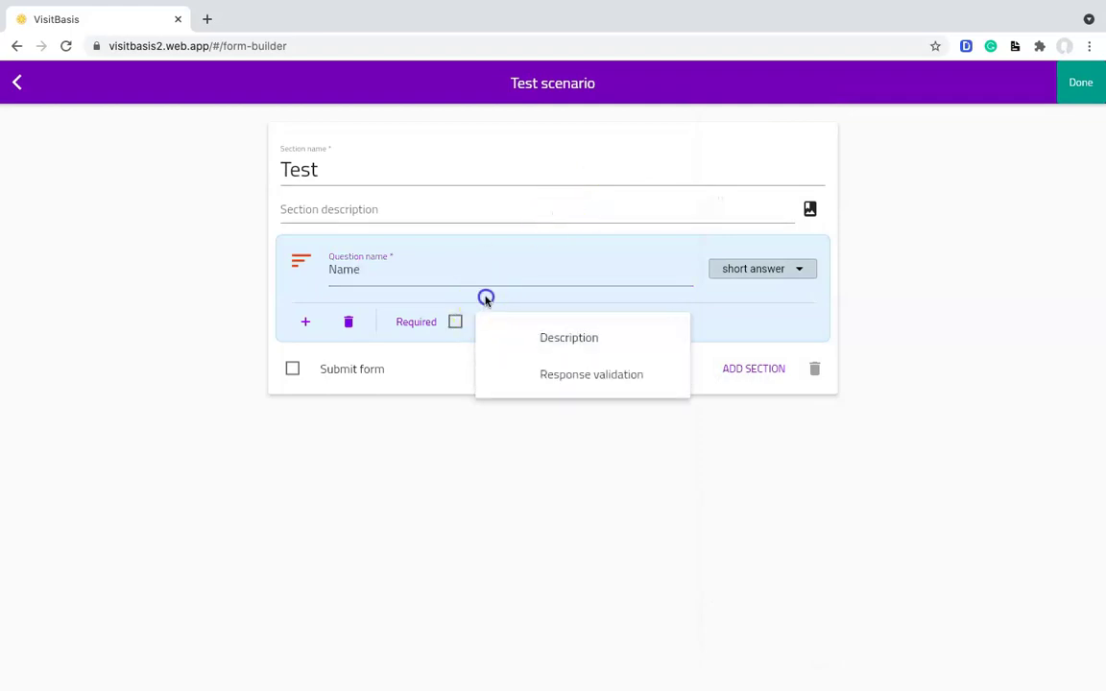
pyautogui.click(485, 299)
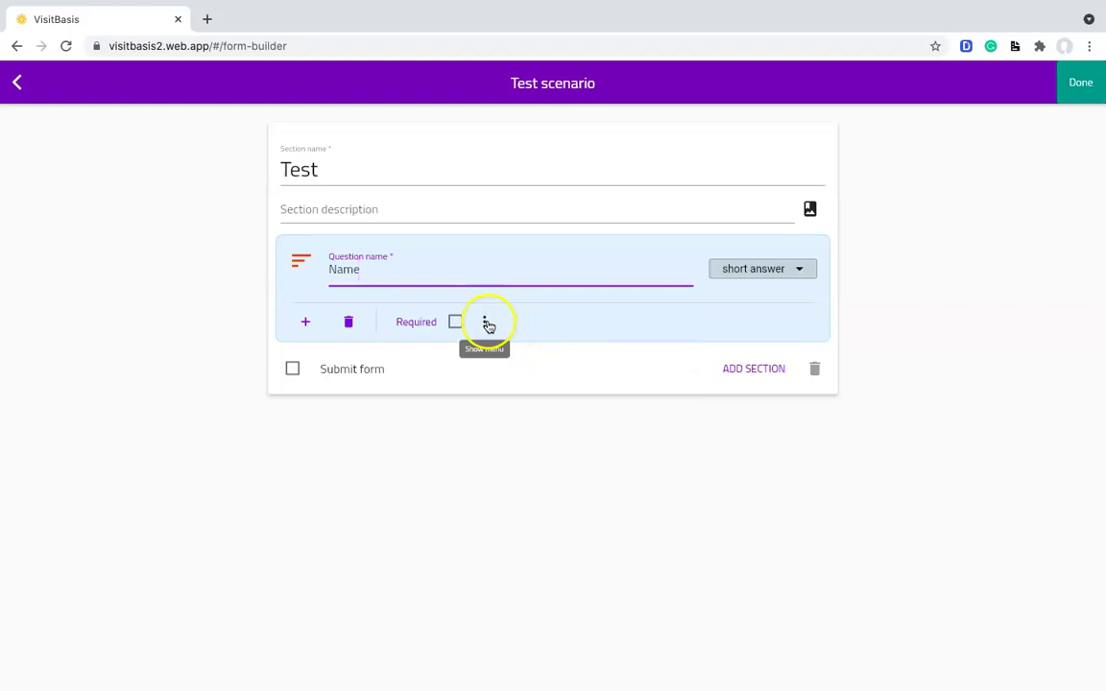
pyautogui.click(487, 324)
pyautogui.click(572, 338)
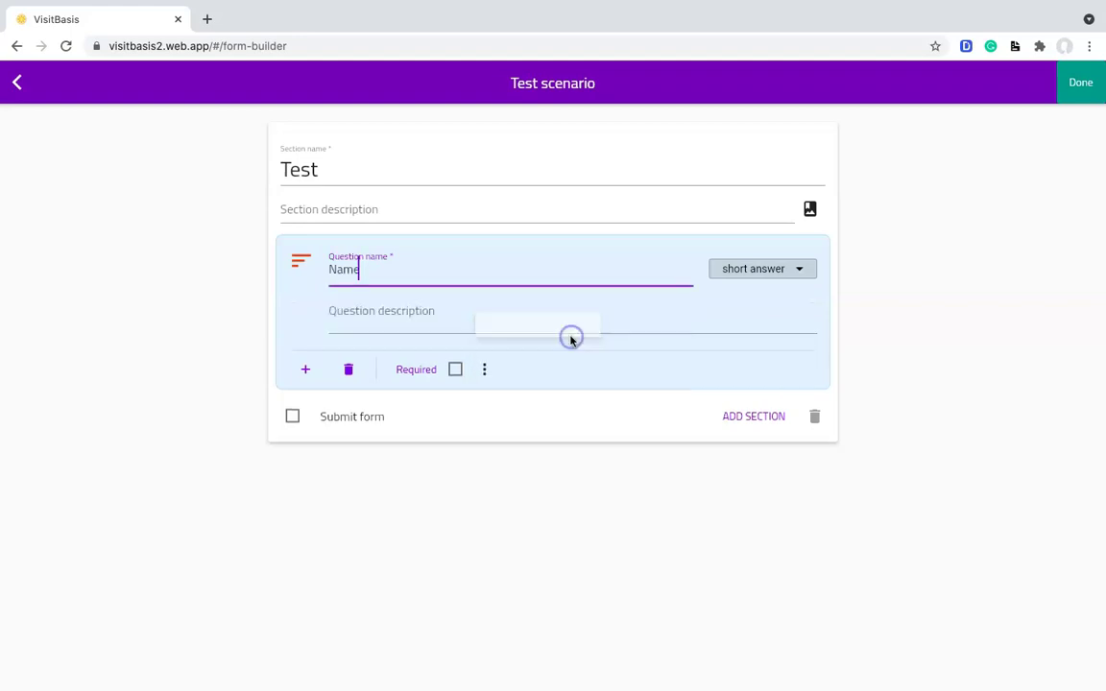
pyautogui.click(494, 314)
pyautogui.write("What's your name?")
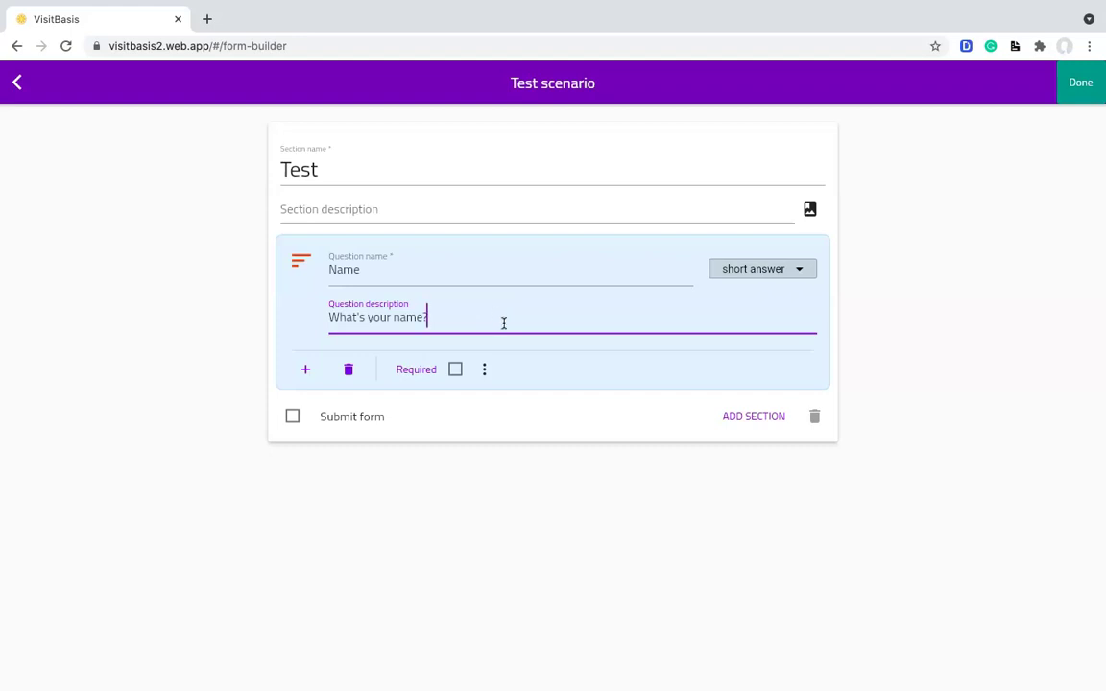
# - Mark the Name question as required
pyautogui.click(458, 368)
pyautogui.click(458, 369)
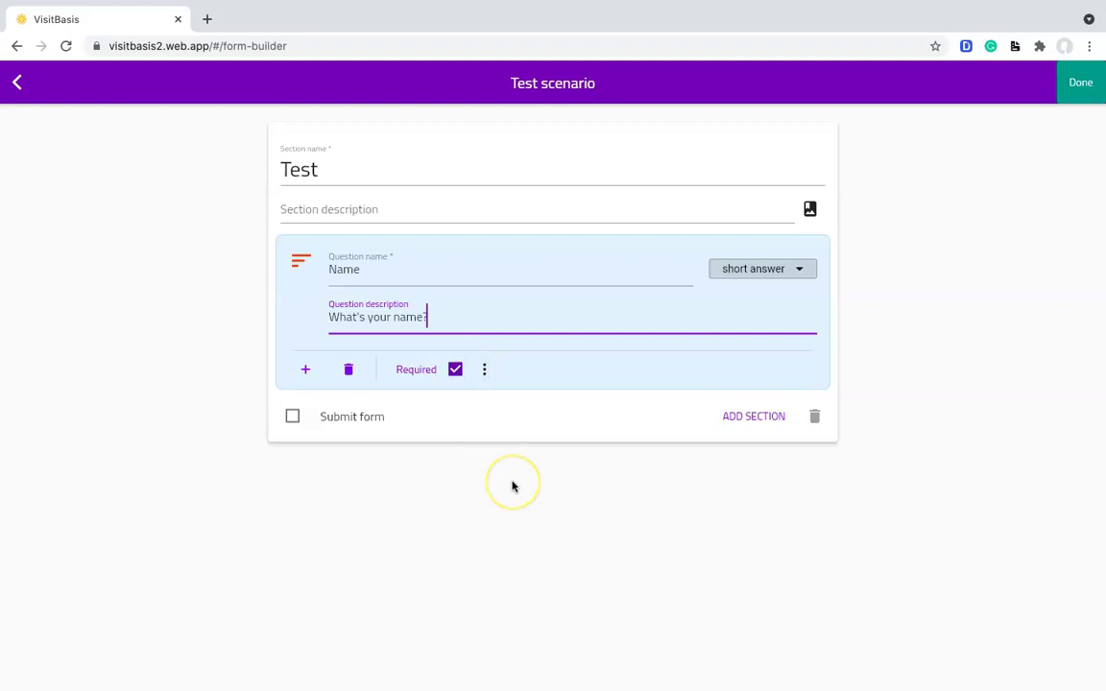
pyautogui.click(485, 373)
# - Add a second question named Age with the description 'What's your age?'
pyautogui.click(304, 371)
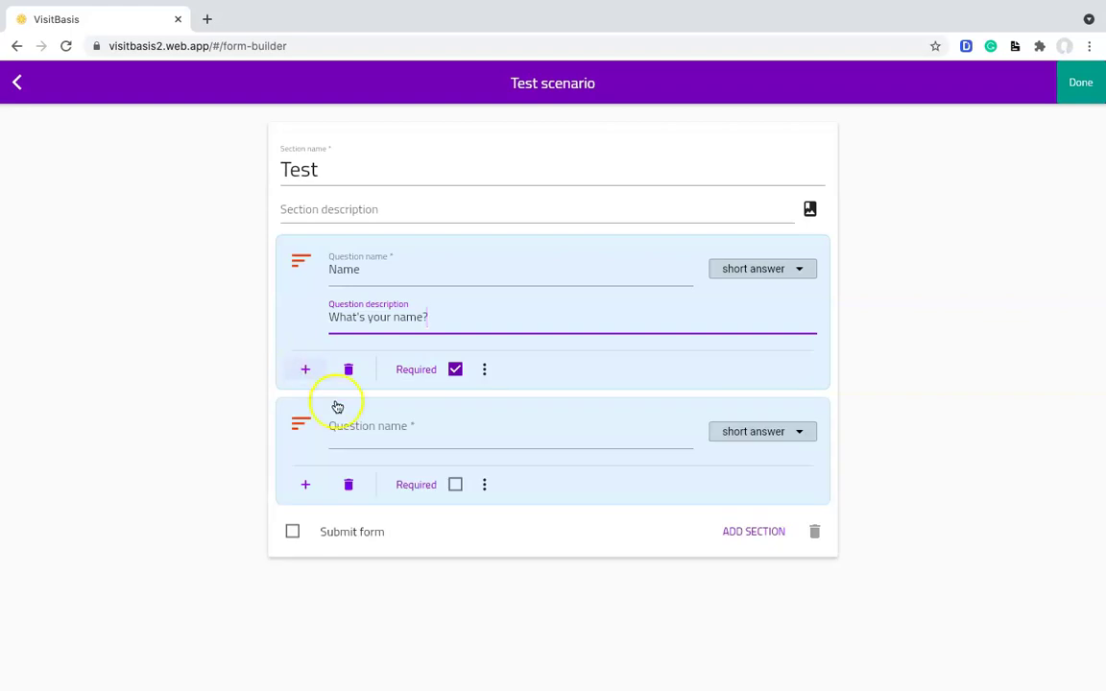
pyautogui.click(377, 427)
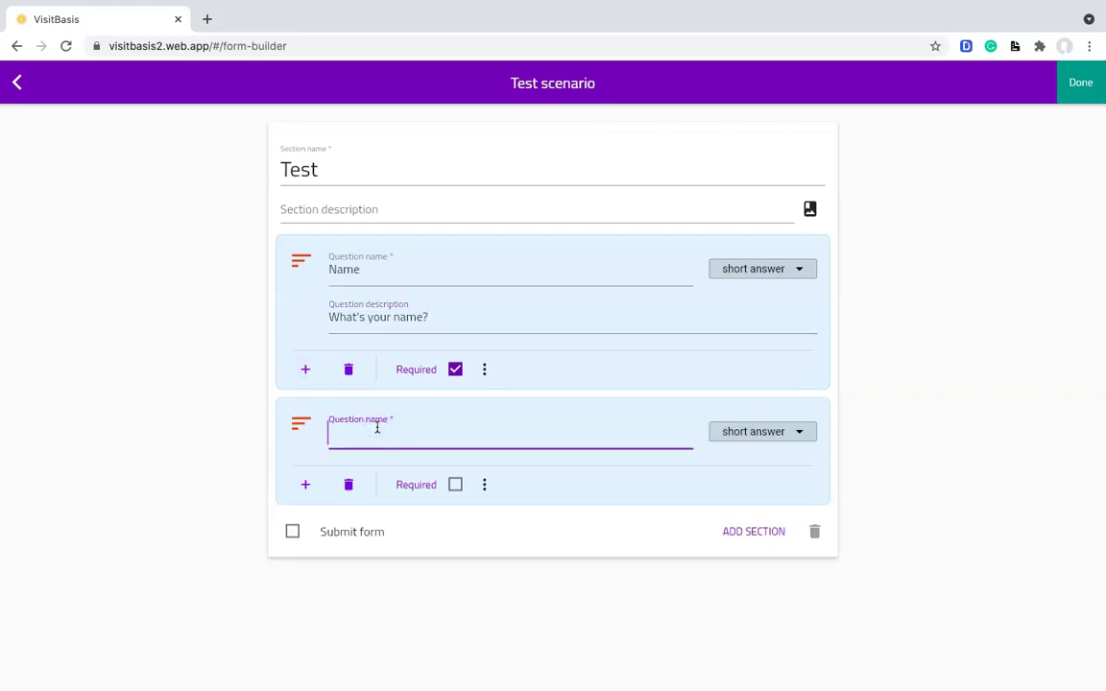
pyautogui.click(484, 486)
pyautogui.click(496, 494)
pyautogui.press('Tab')
pyautogui.write("What's your age?")
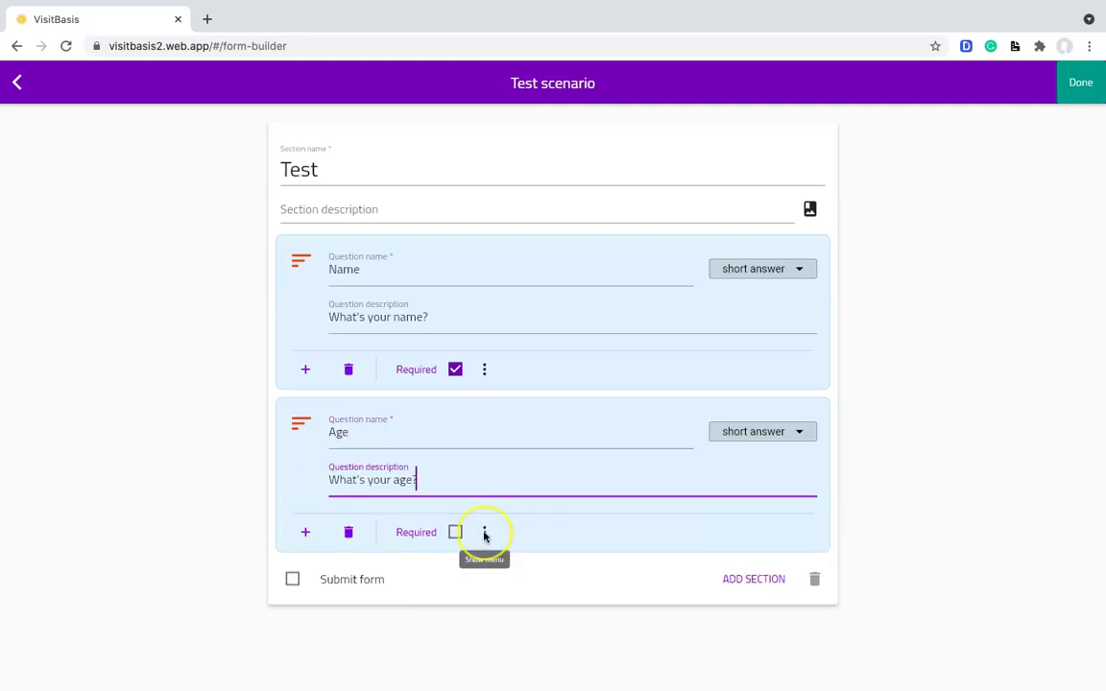
# - Validate Age as a number greater than 18, with the error 'age must be > 18'
pyautogui.click(485, 533)
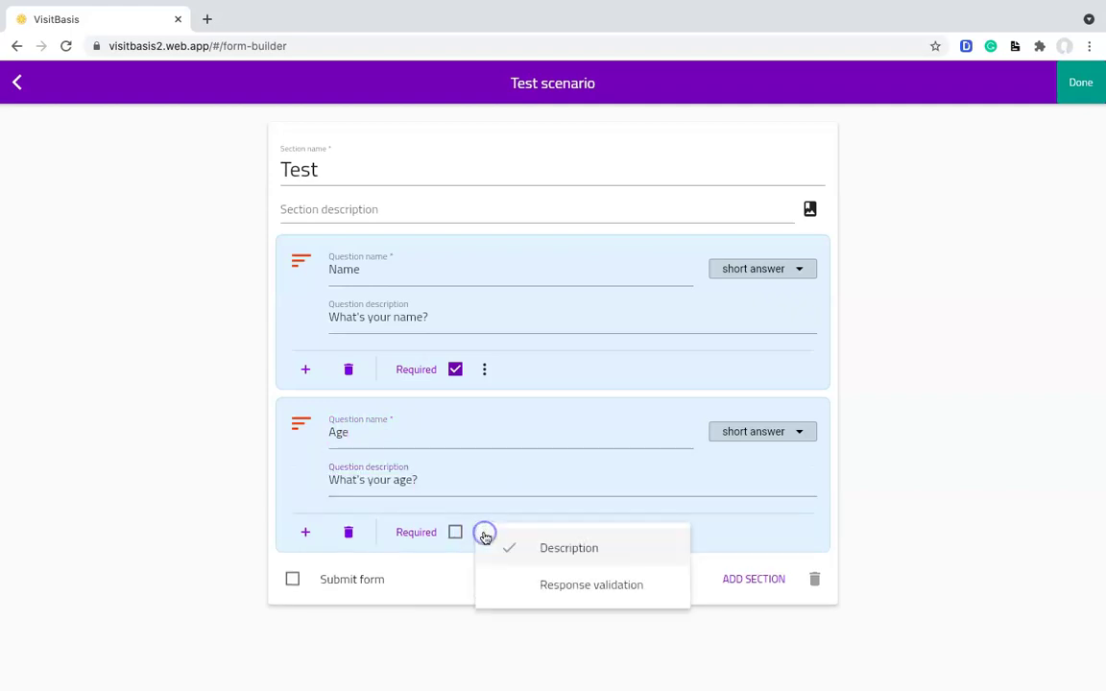
pyautogui.click(547, 585)
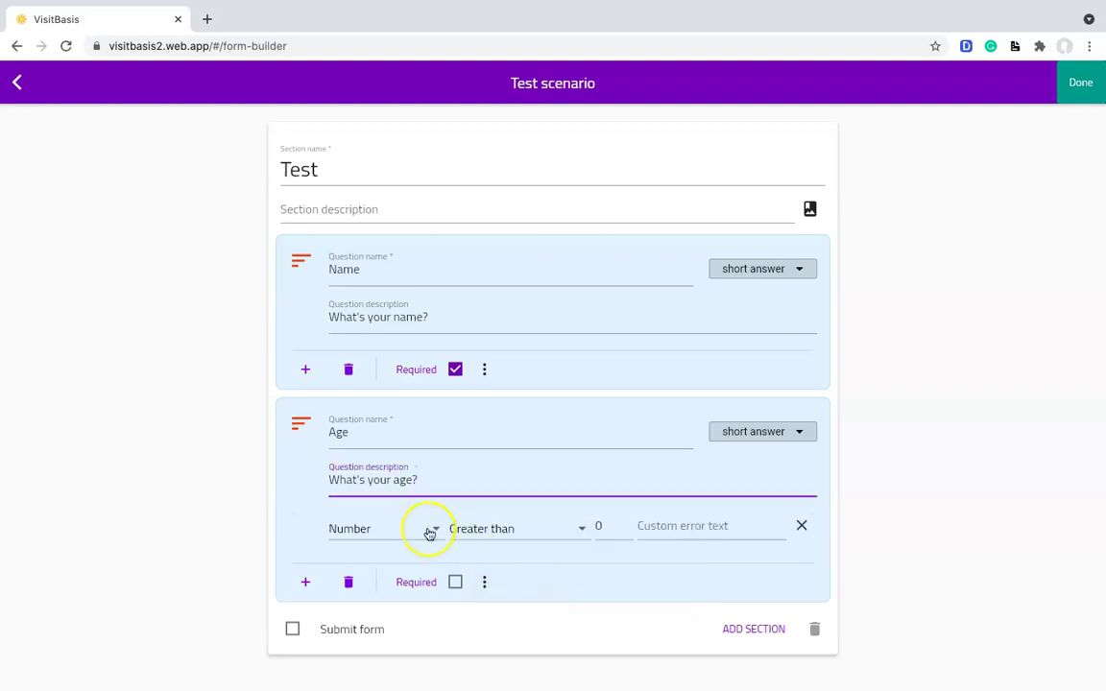
pyautogui.click(605, 524)
pyautogui.write('18')
pyautogui.click(661, 528)
pyautogui.write('age must be > 18')
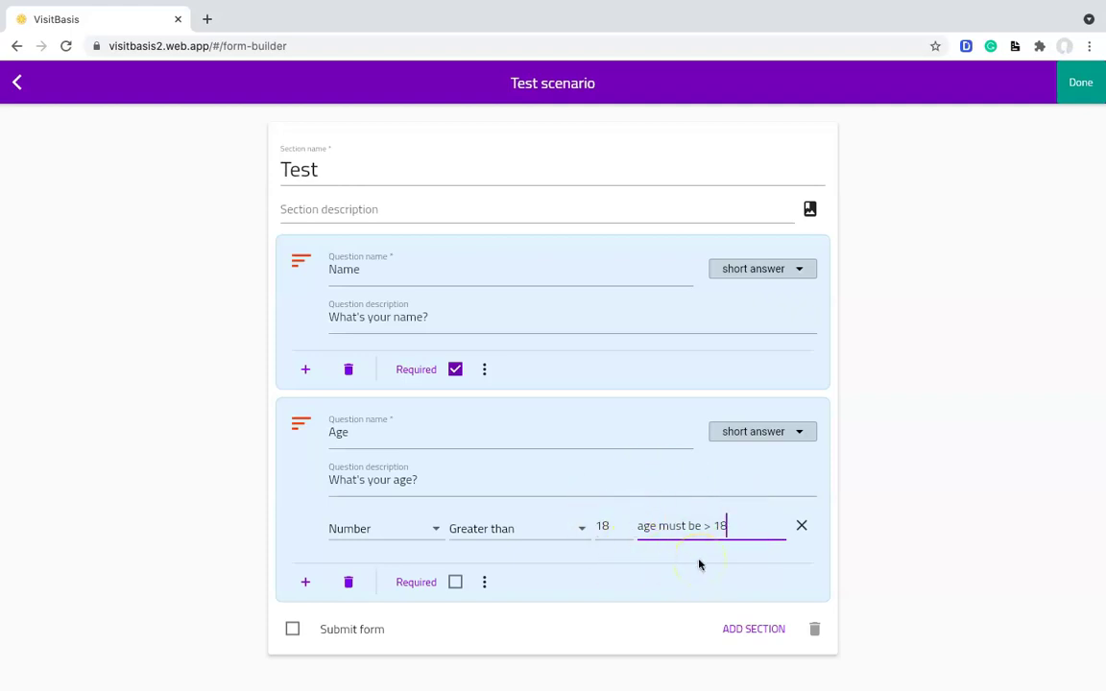
# - Add a third question named color and make it a dropdown
pyautogui.click(305, 583)
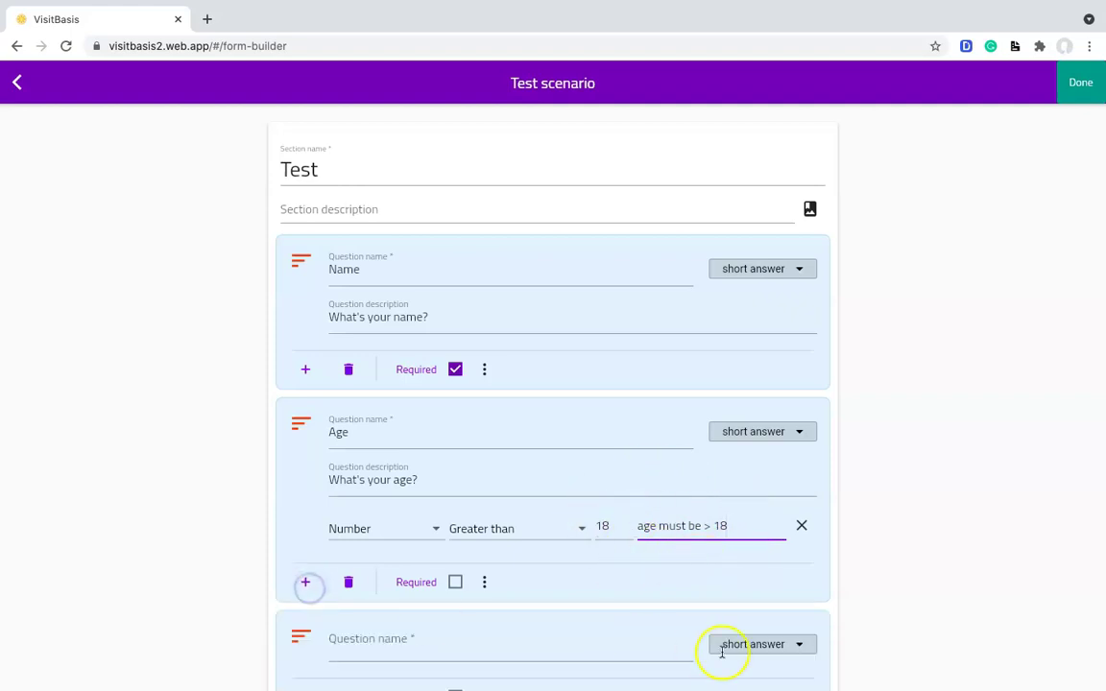
pyautogui.scroll(-2, 722, 653)
pyautogui.click(771, 554)
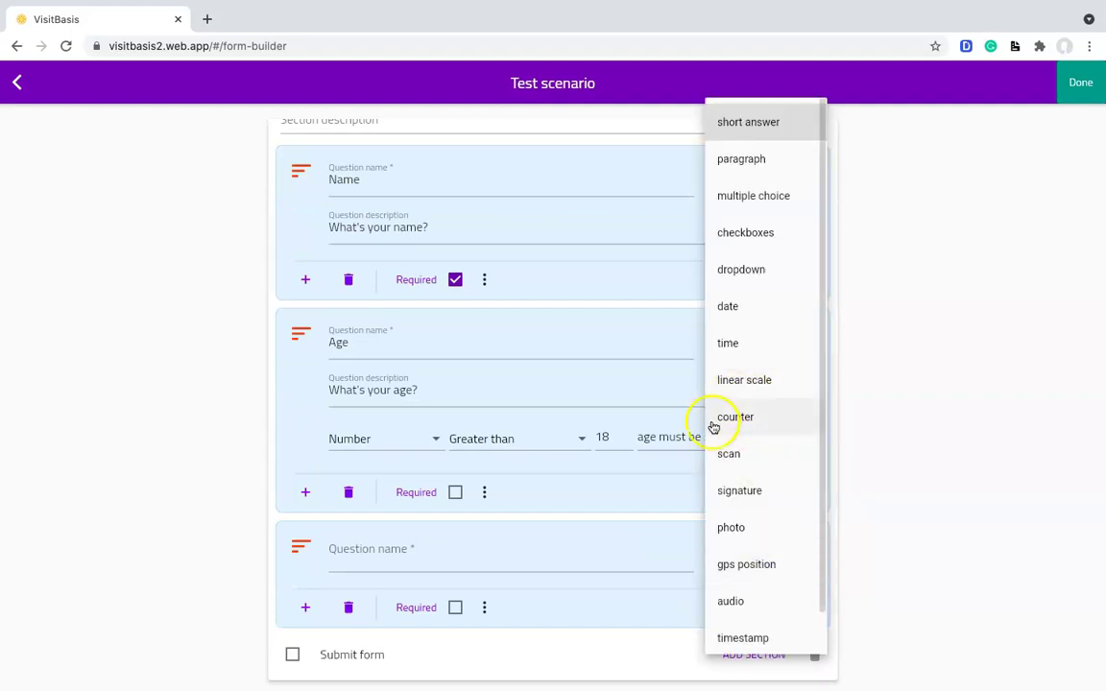
pyautogui.click(605, 547)
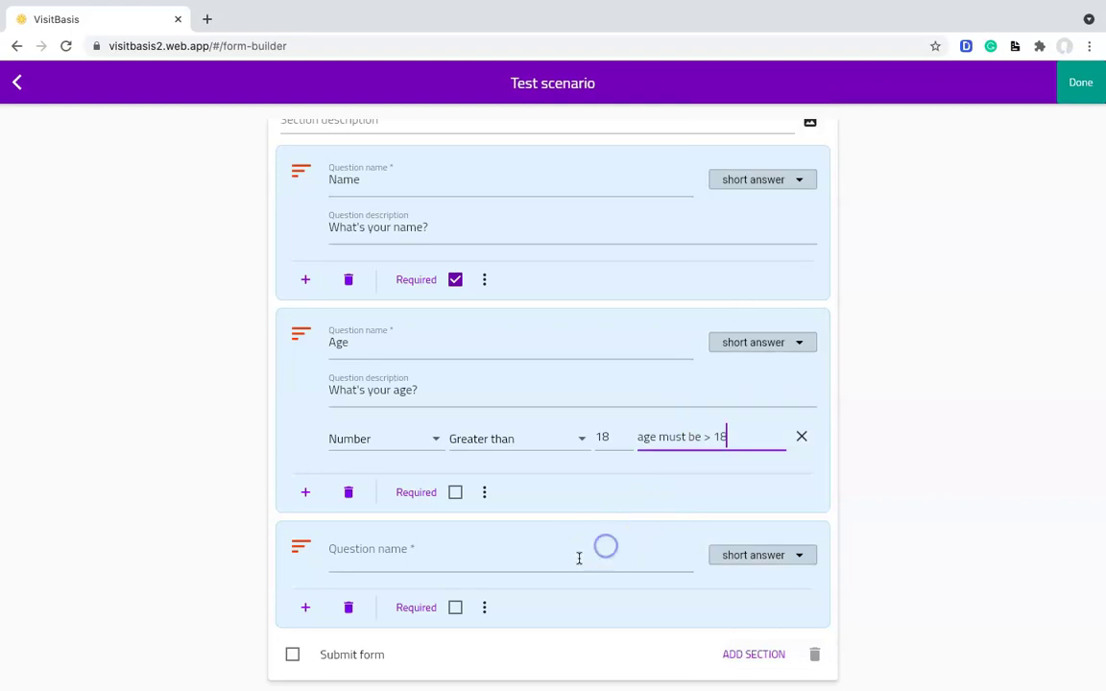
pyautogui.click(575, 559)
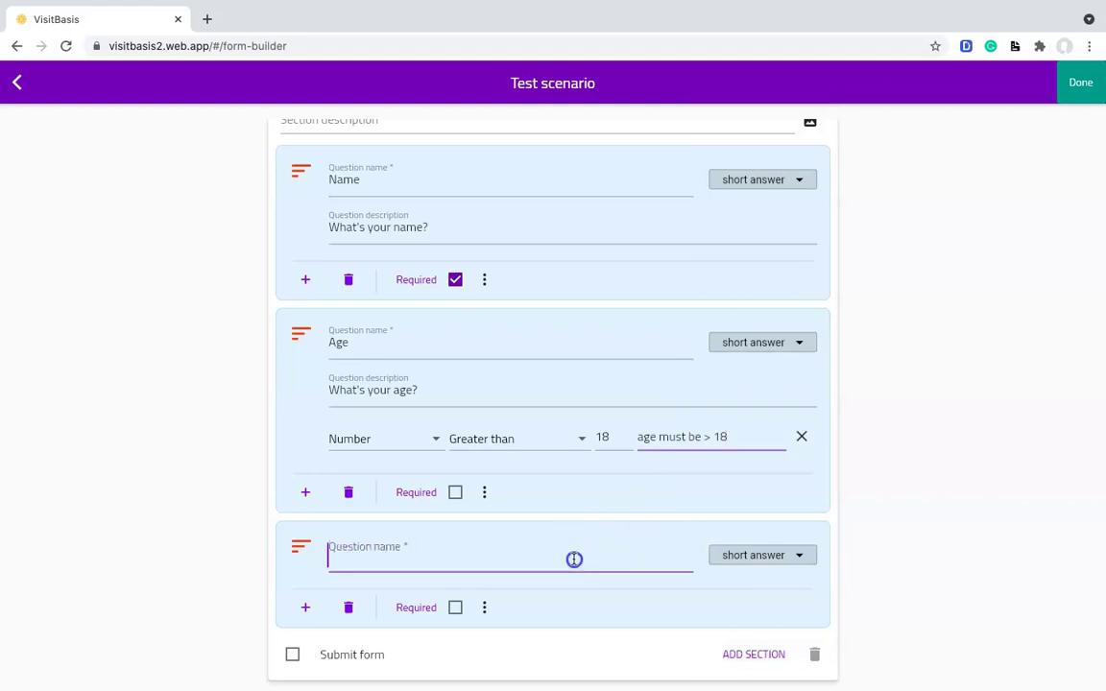
pyautogui.click(765, 558)
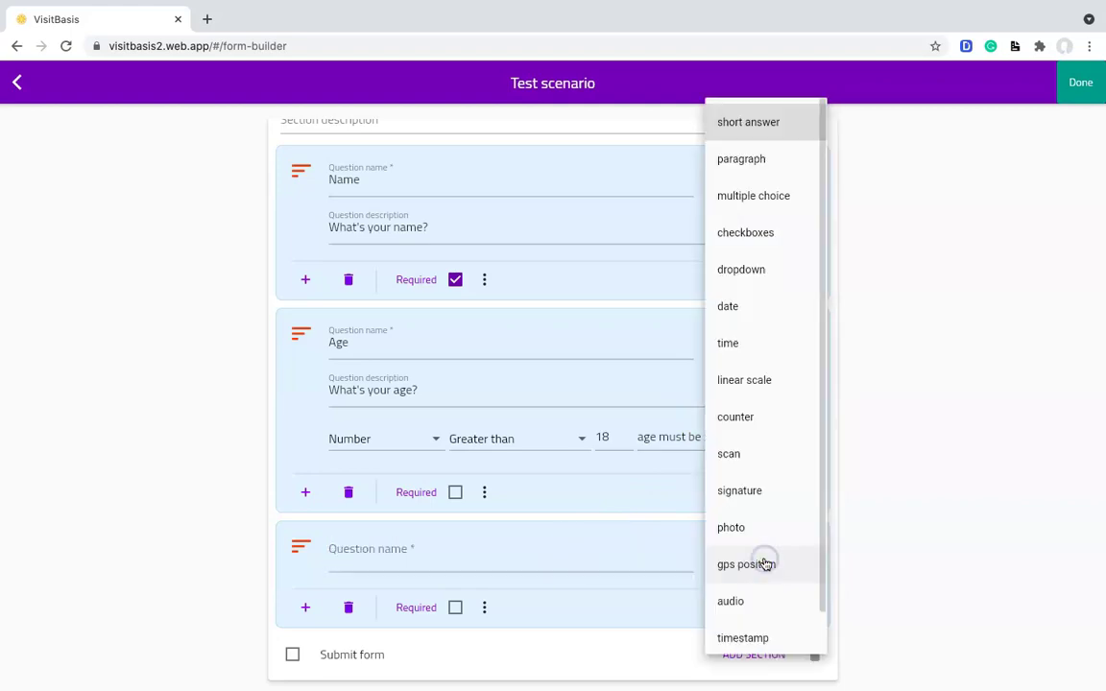
pyautogui.click(768, 272)
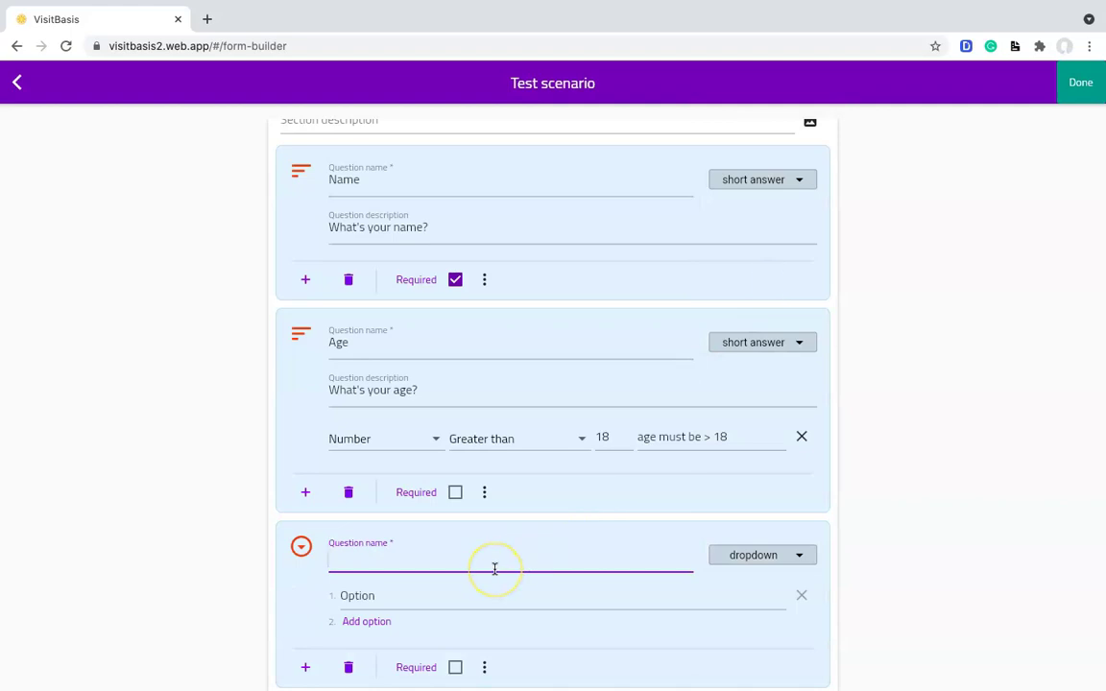
# - Describe the color question as 'What's your favorite color?'
pyautogui.scroll(-1, 495, 568)
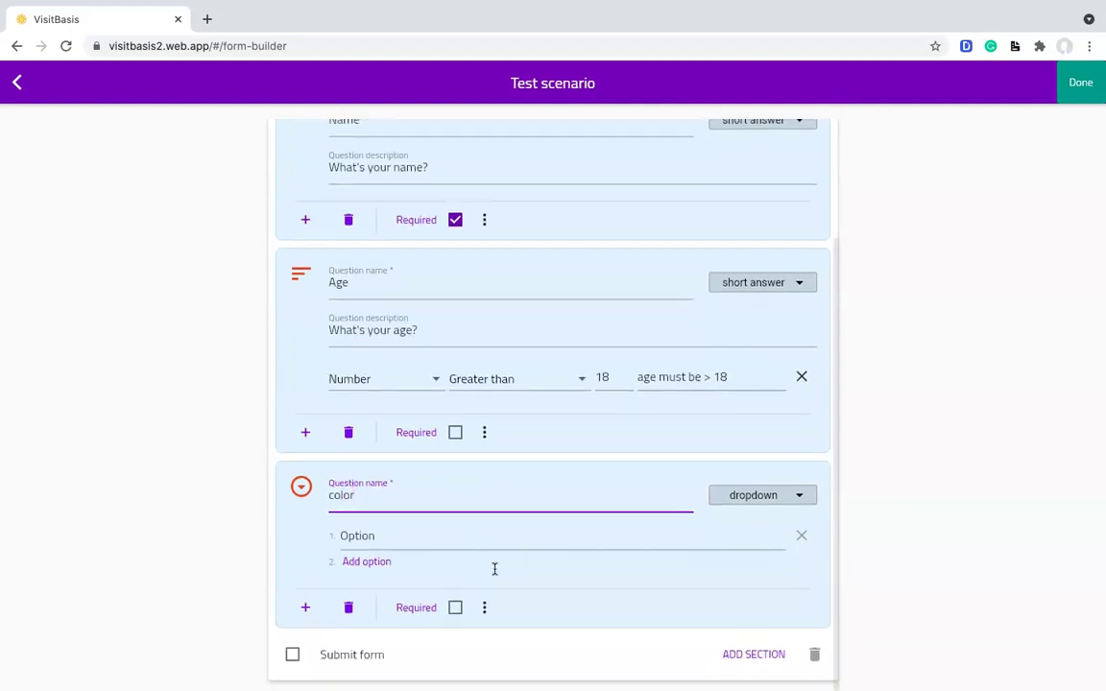
pyautogui.click(484, 608)
pyautogui.click(541, 527)
pyautogui.click(448, 539)
pyautogui.write("What's your favorite color?")
pyautogui.click(374, 584)
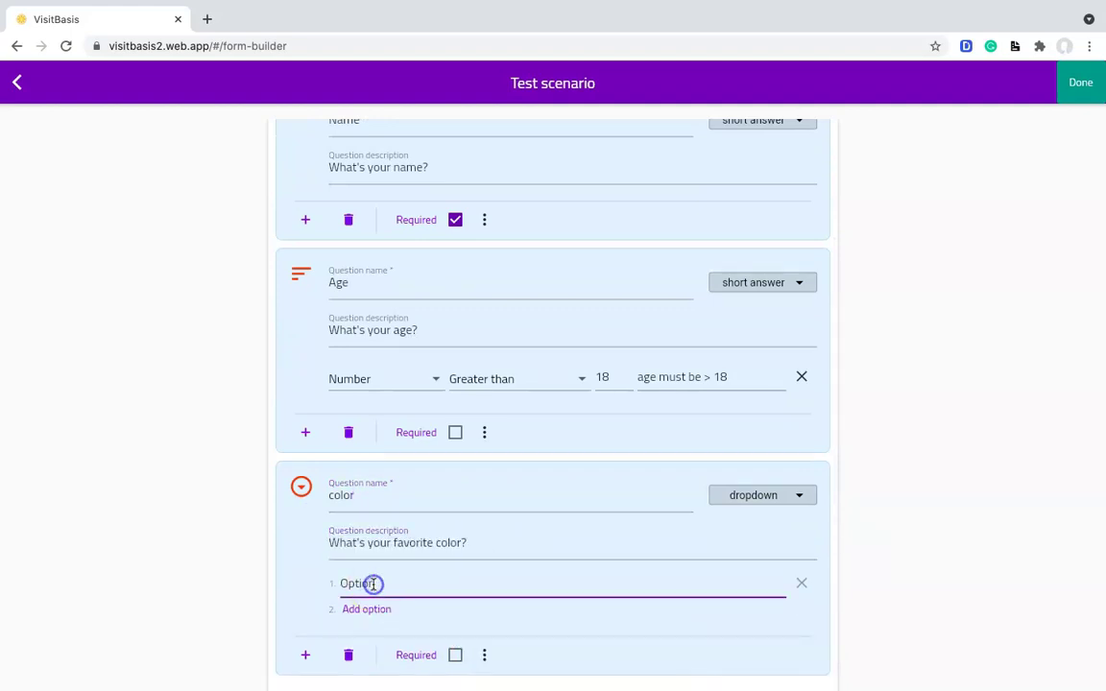
# - Enter the dropdown options red, green and blue
pyautogui.doubleClick(346, 584)
pyautogui.write('red')
pyautogui.click(373, 609)
pyautogui.moveTo(380, 613); pyautogui.dragTo(299, 614)
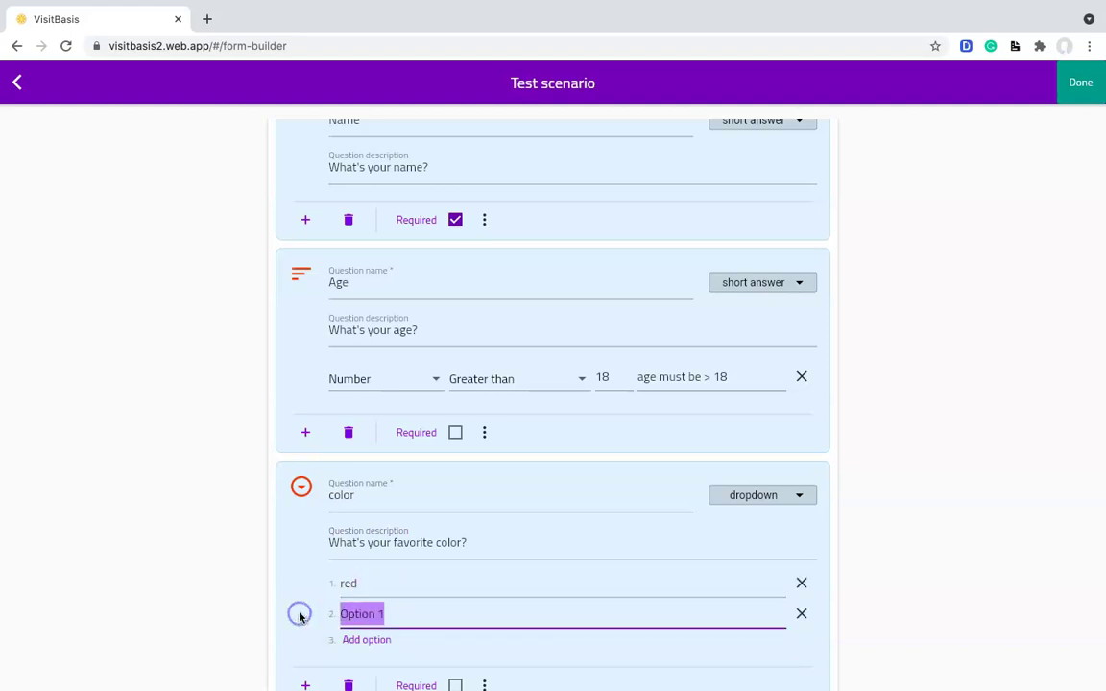
pyautogui.write('green')
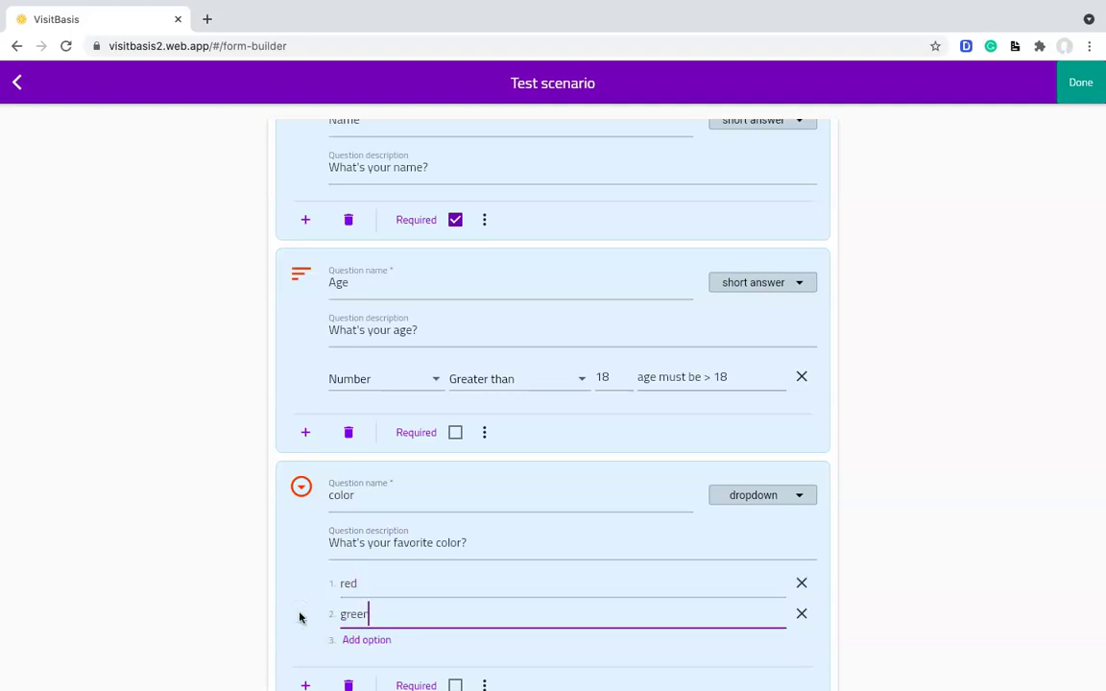
pyautogui.click(355, 641)
pyautogui.moveTo(399, 645); pyautogui.dragTo(312, 643)
pyautogui.write('blue')
pyautogui.scroll(-2, 308, 629)
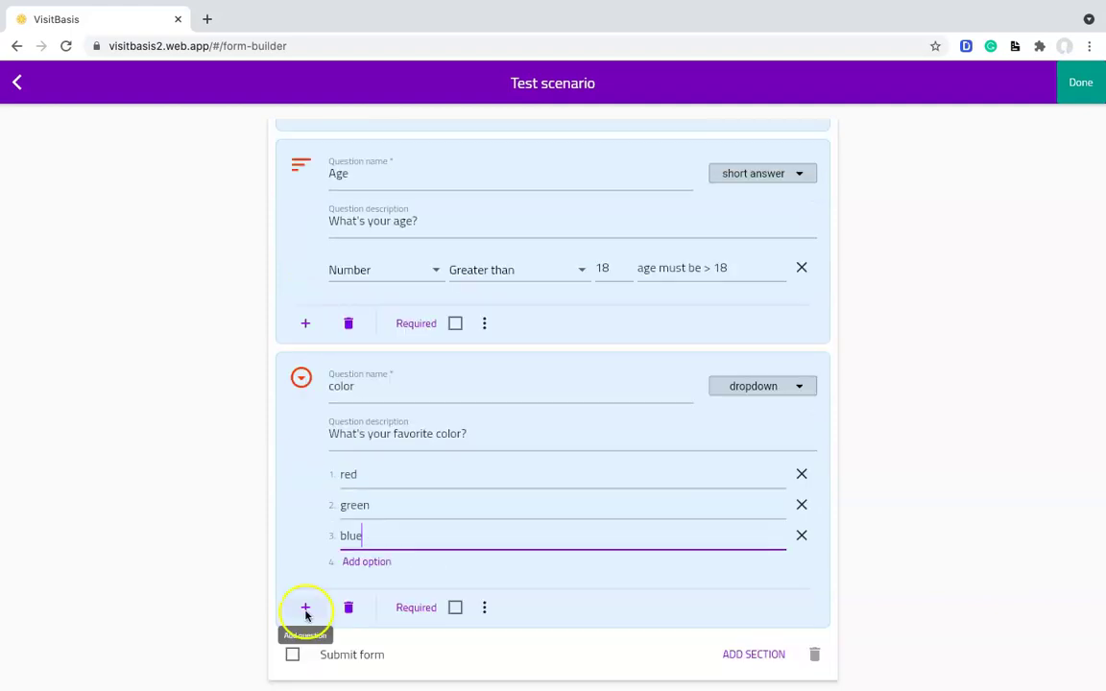
# - Add a fourth question named Availability with Yes and No answers
pyautogui.click(306, 609)
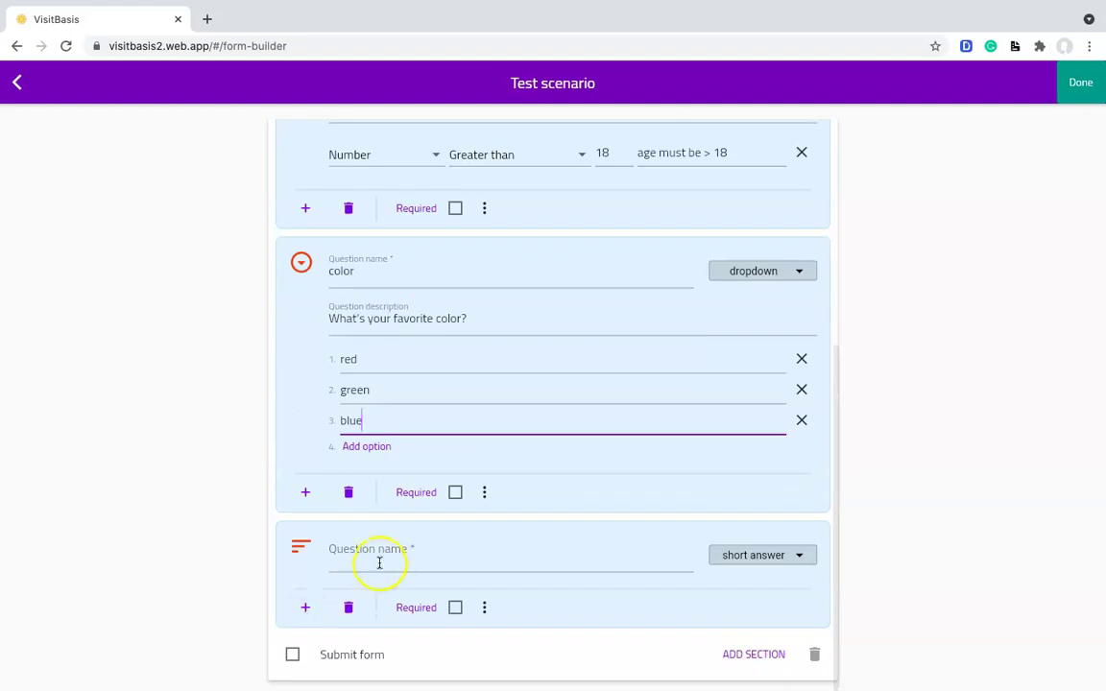
pyautogui.click(374, 557)
pyautogui.write('Avai')
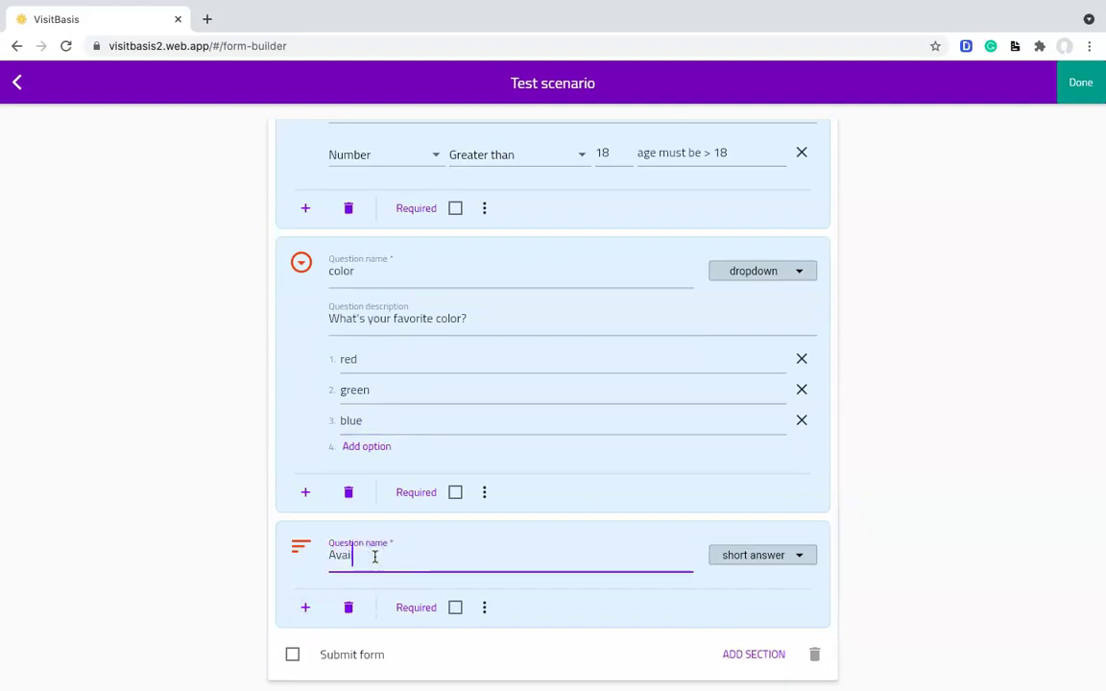
pyautogui.write('lability')
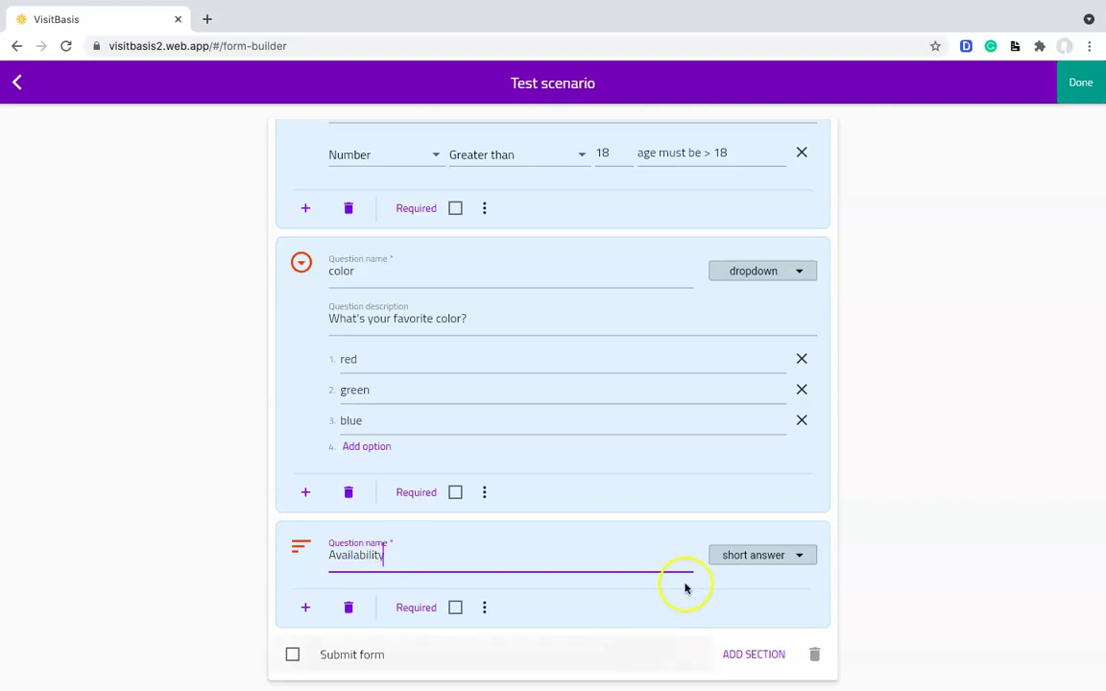
# - Add sections named 'details' and 'submit', with submit set to end the form
pyautogui.click(748, 662)
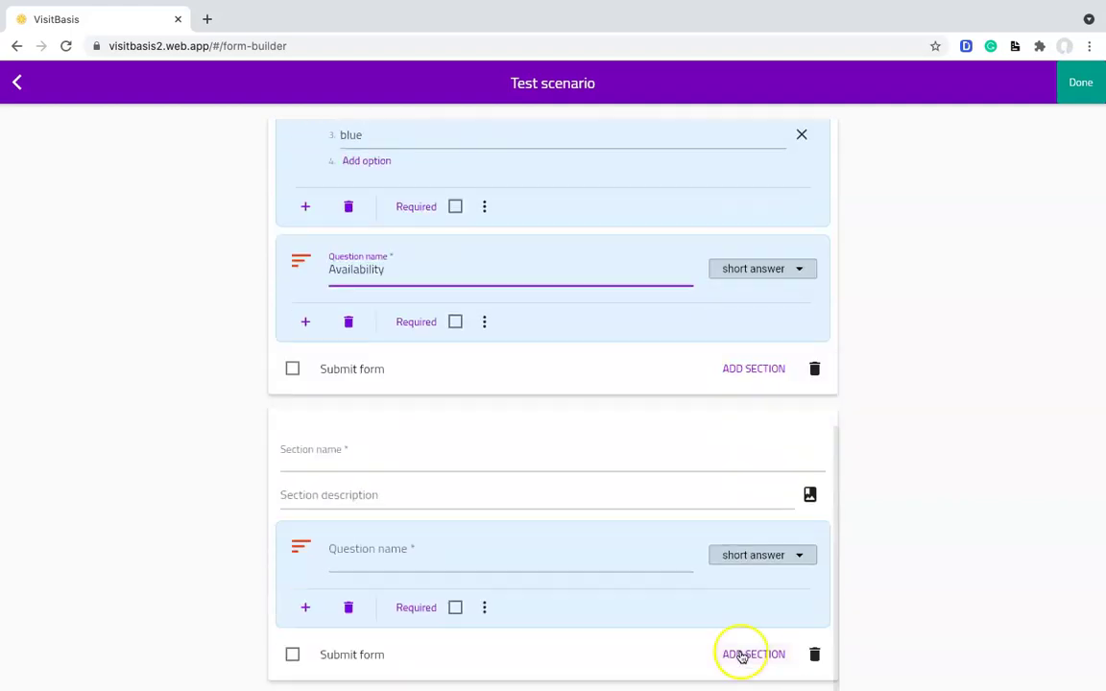
pyautogui.click(536, 467)
pyautogui.write('details')
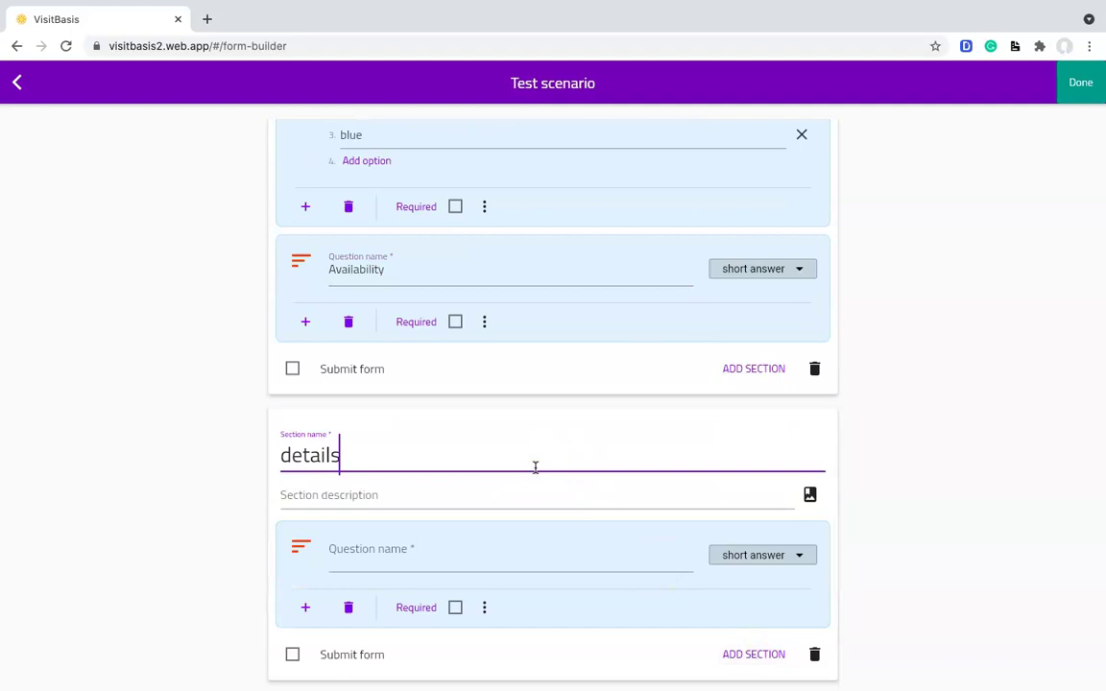
pyautogui.click(305, 607)
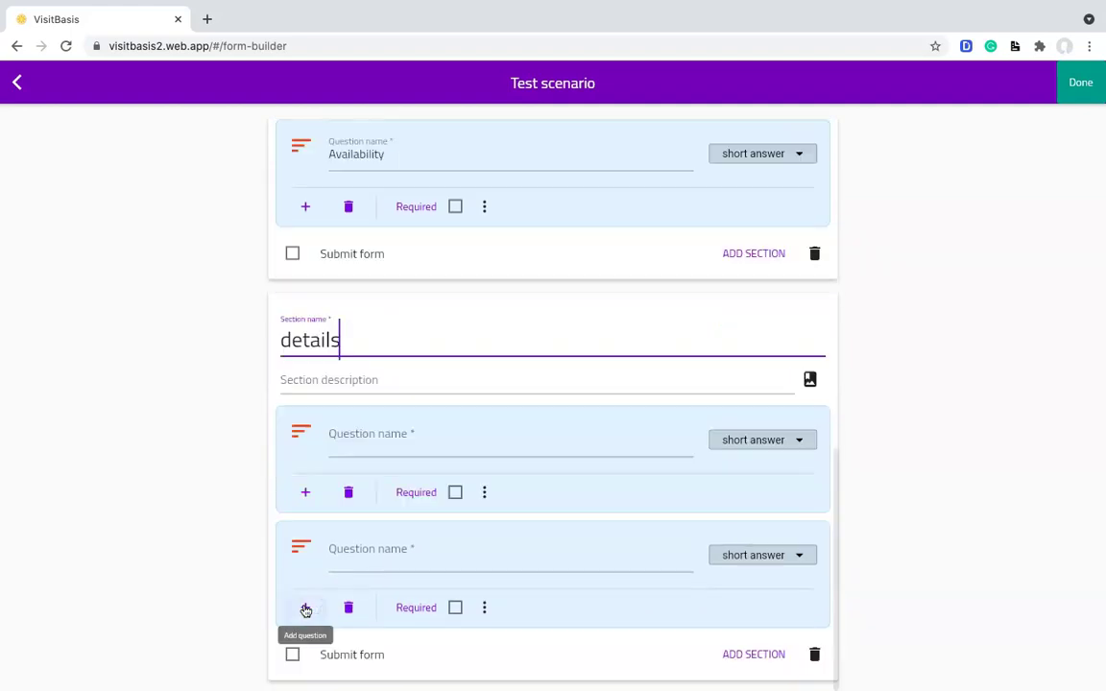
pyautogui.click(748, 654)
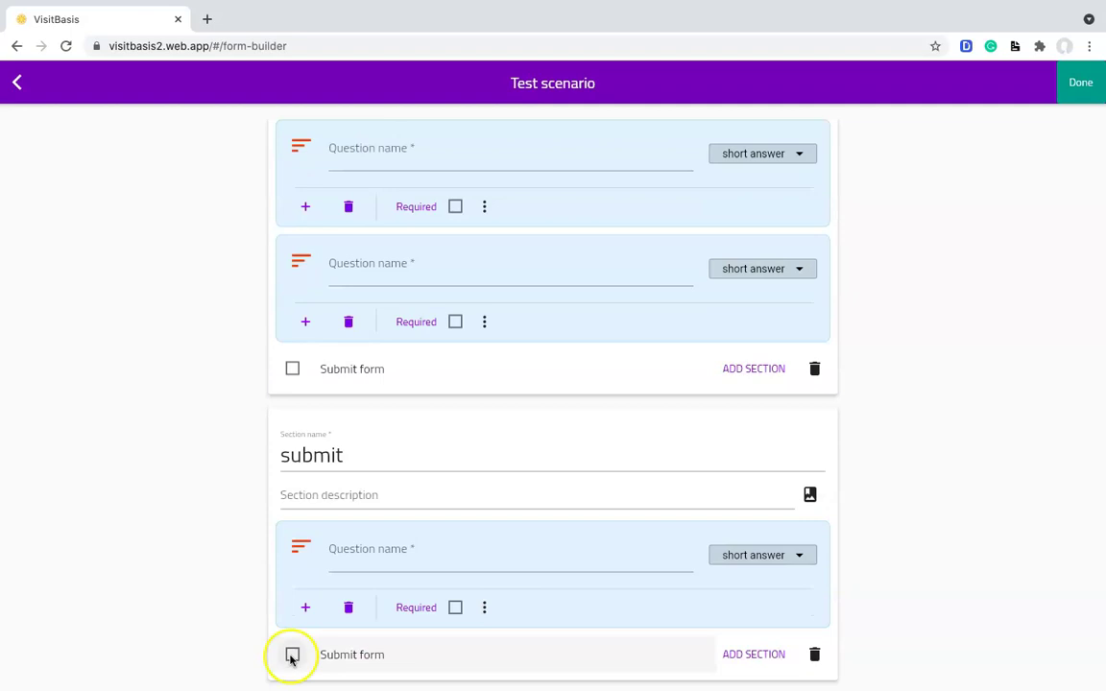
pyautogui.click(292, 656)
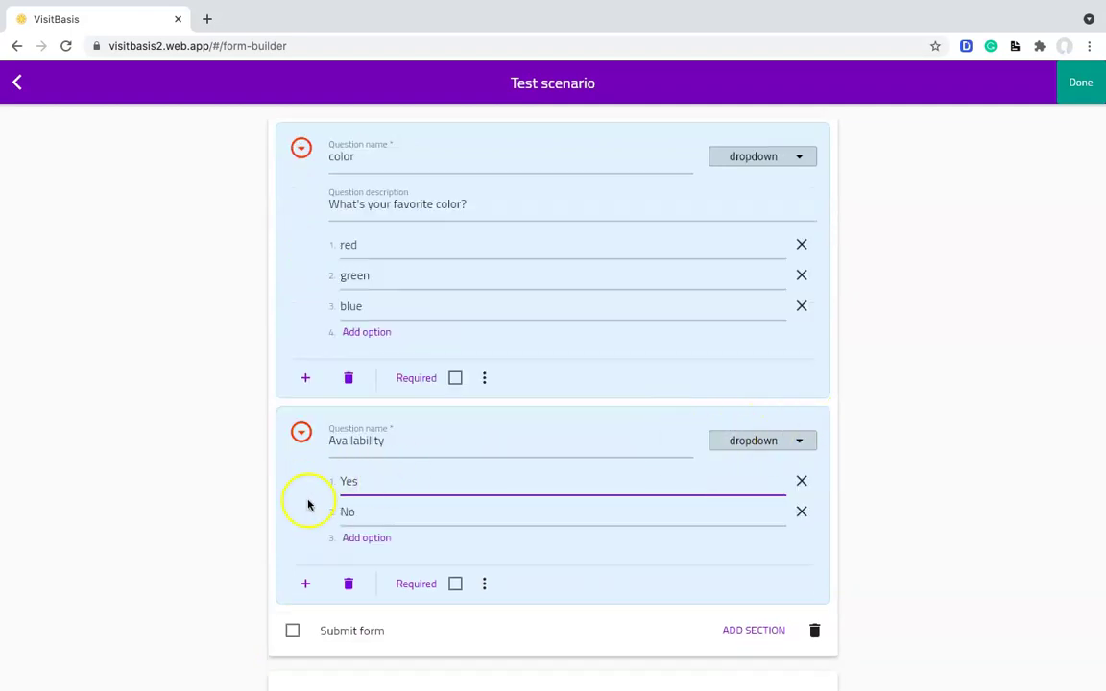
# - Branch Availability by answer so Yes goes to details and No goes to submit
pyautogui.click(485, 584)
pyautogui.click(550, 585)
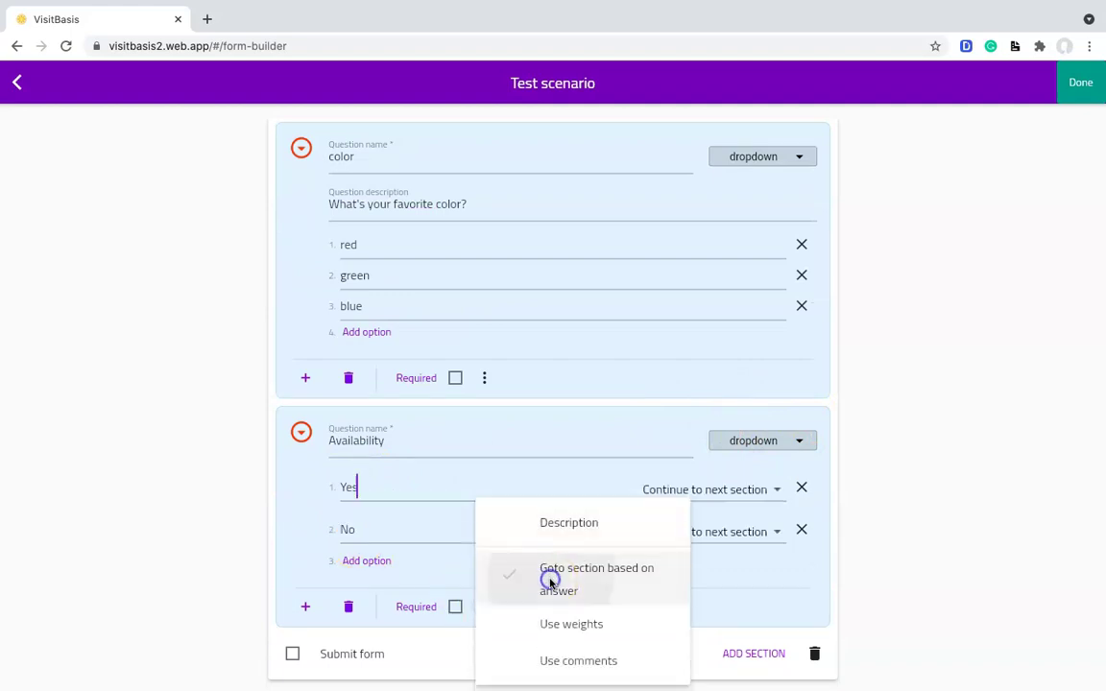
pyautogui.click(727, 490)
pyautogui.click(718, 528)
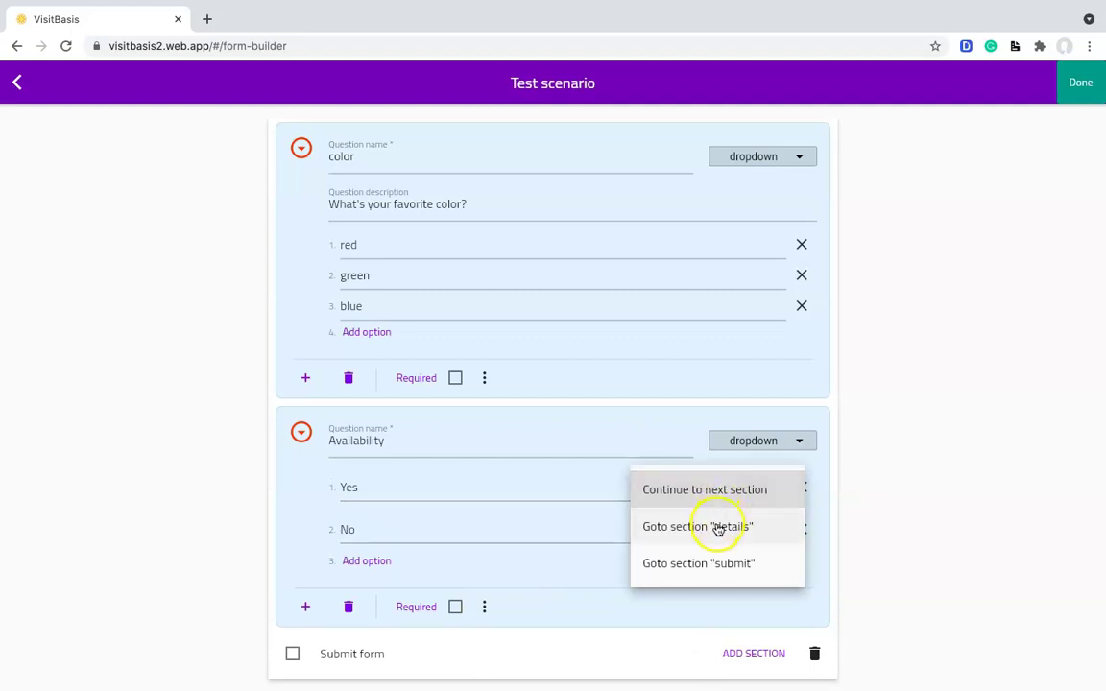
pyautogui.click(717, 533)
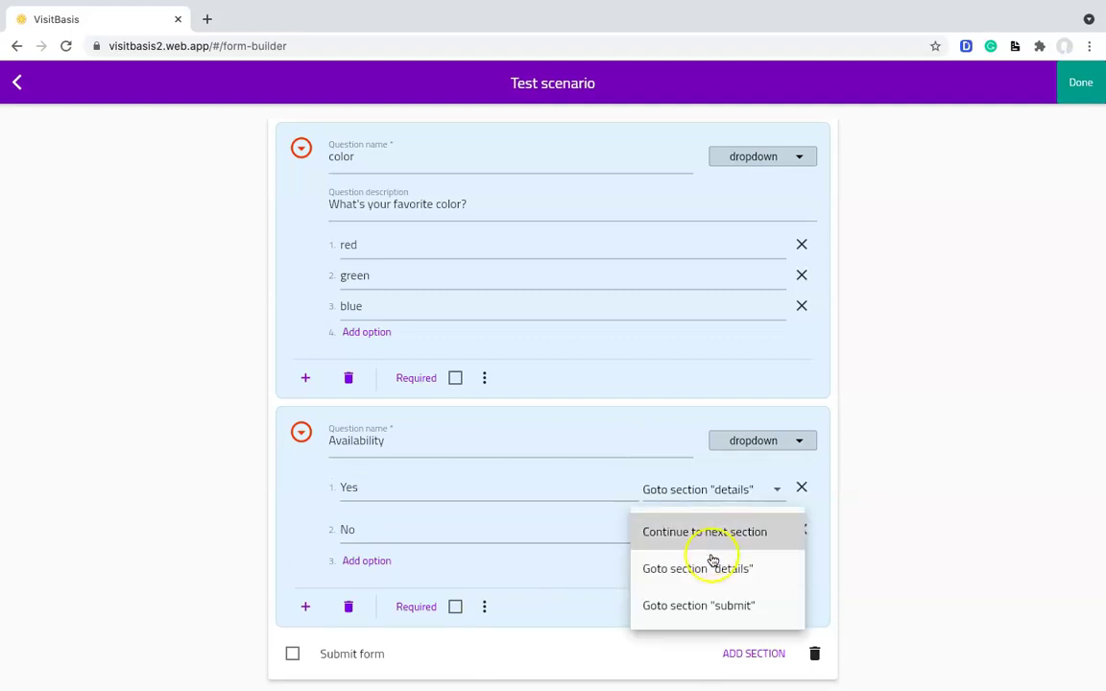
pyautogui.click(703, 606)
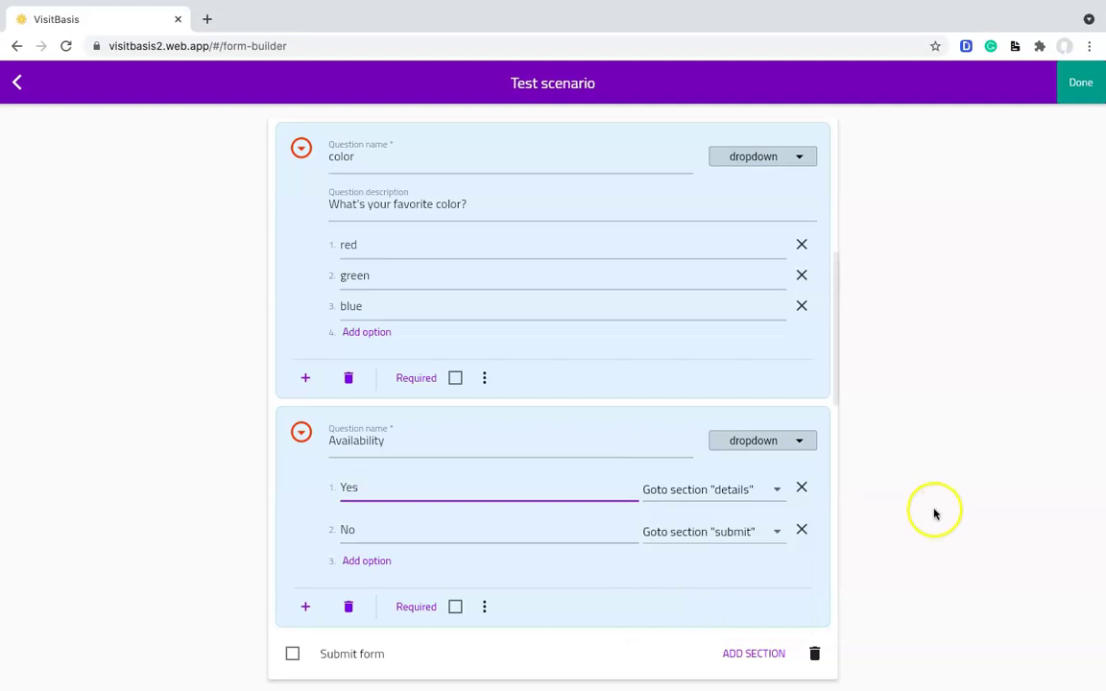
# - Enable answer weights and per-answer comments on the Availability question
pyautogui.click(485, 611)
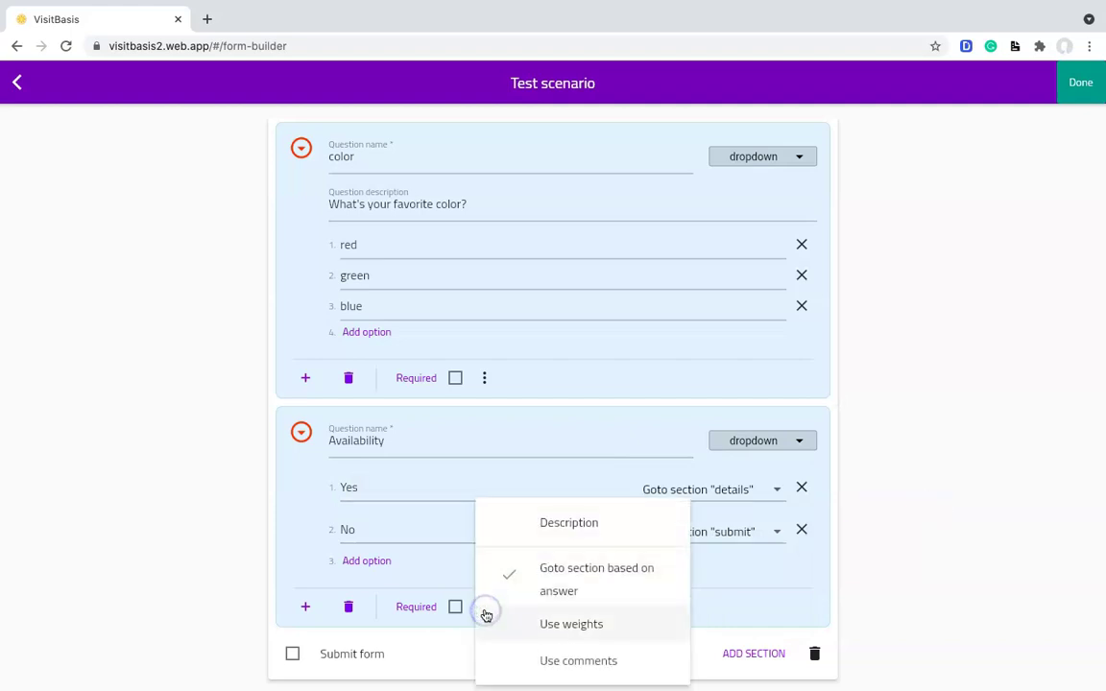
pyautogui.click(494, 621)
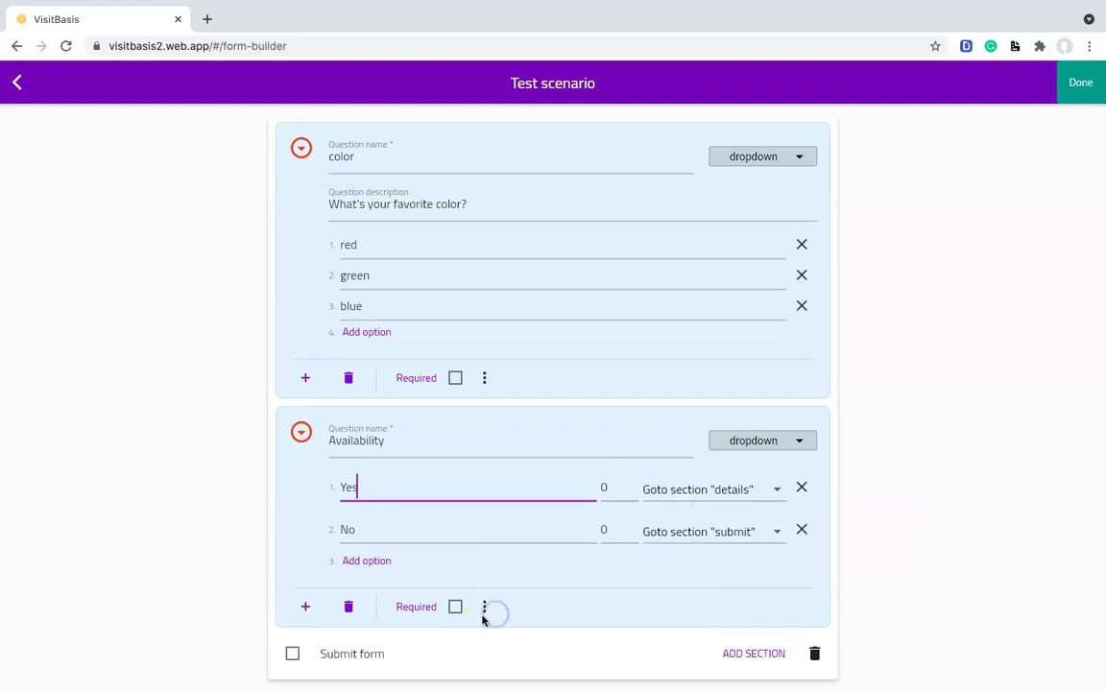
pyautogui.click(485, 607)
pyautogui.click(519, 660)
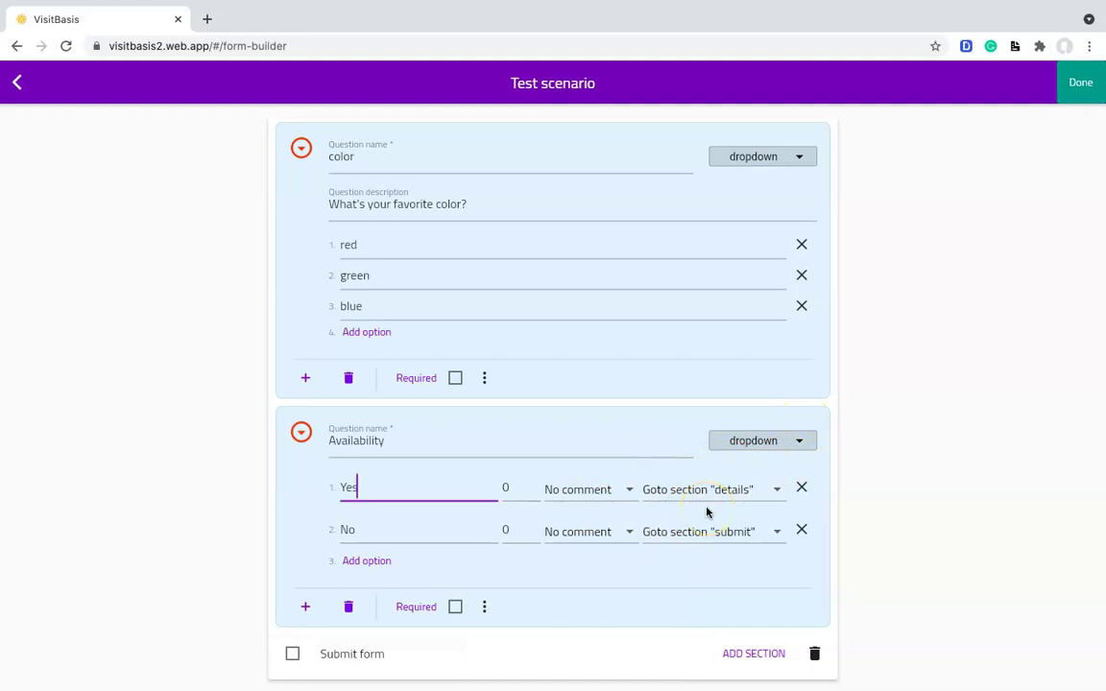
# - Add a 'Check out' question of type timestamp
pyautogui.click(306, 607)
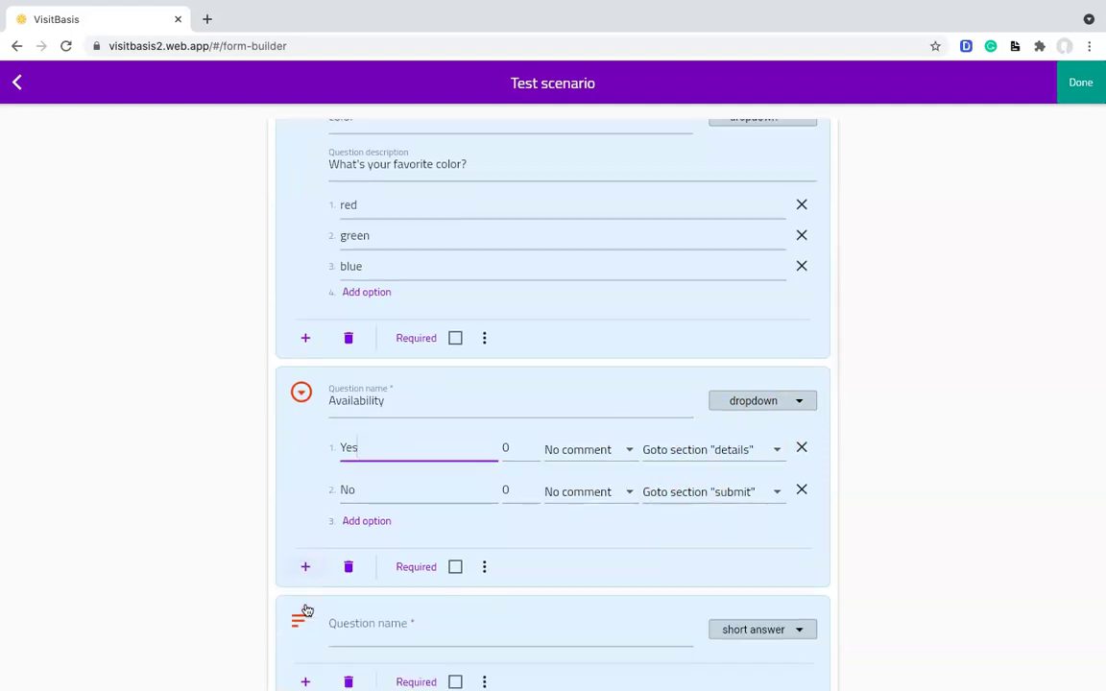
pyautogui.click(419, 367)
pyautogui.write('Check out')
pyautogui.click(783, 374)
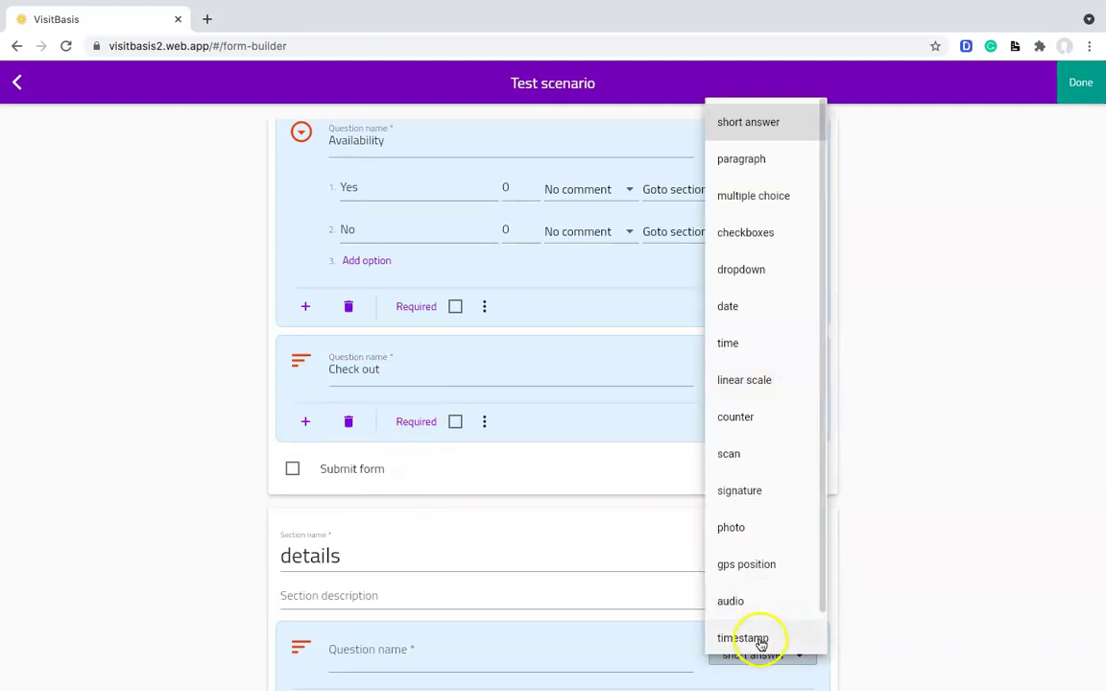
pyautogui.click(759, 638)
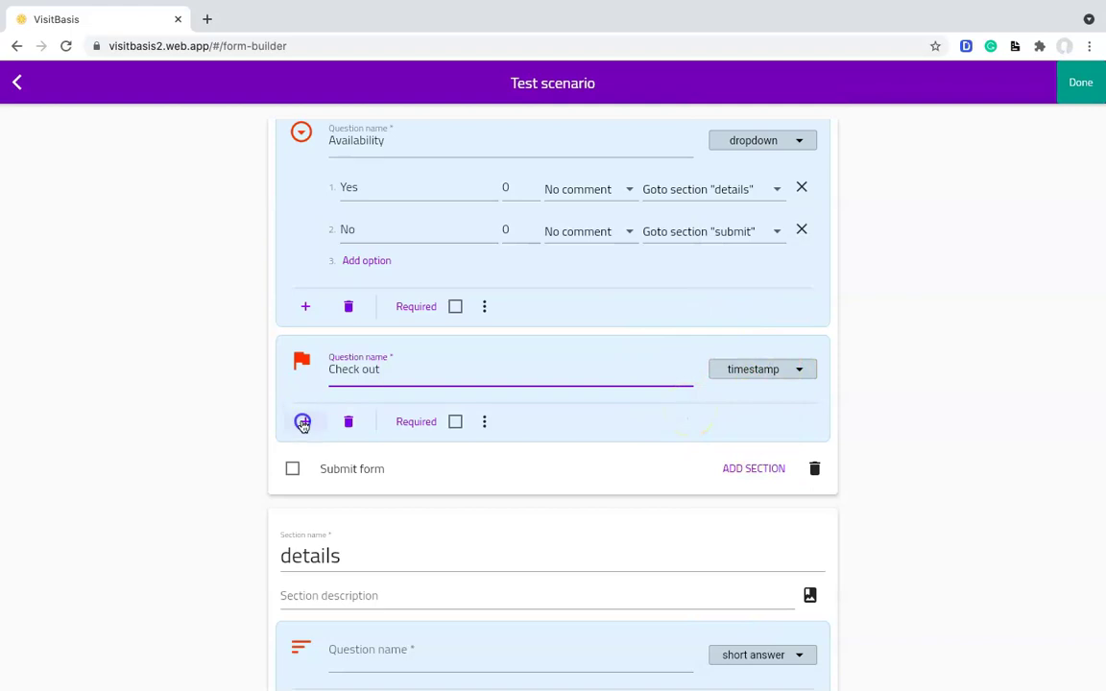
# - Add a Grading linear-scale question from 0 to 10, labelled 'hated it' and 'loved it'
pyautogui.click(302, 422)
pyautogui.click(752, 388)
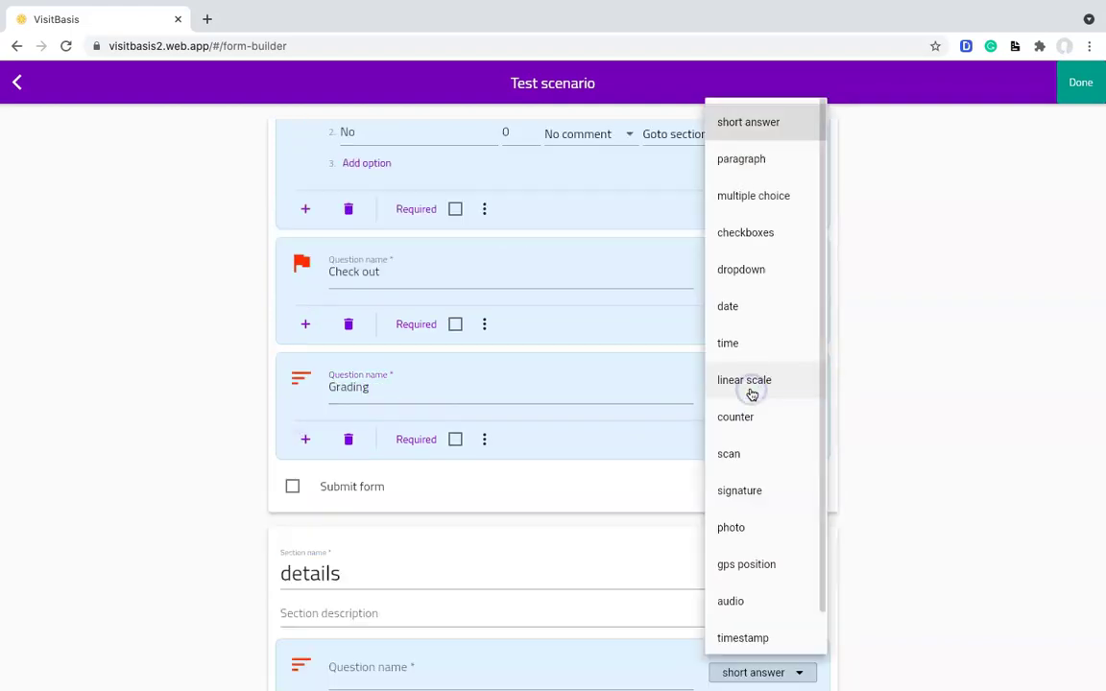
pyautogui.click(751, 384)
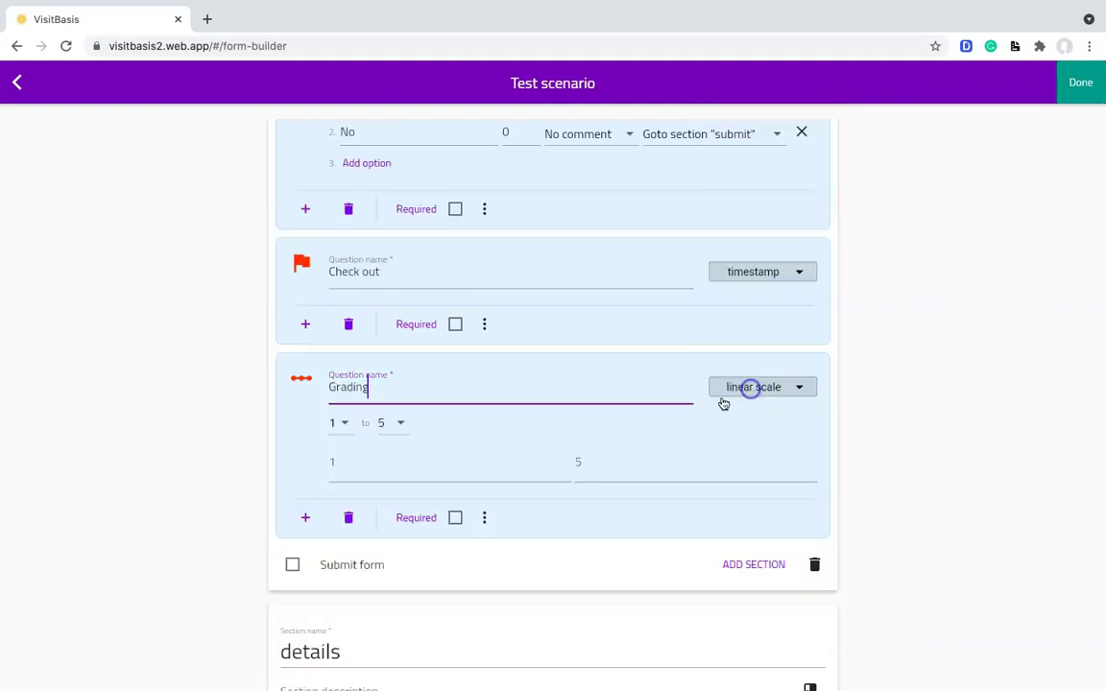
pyautogui.click(339, 427)
pyautogui.click(338, 382)
pyautogui.click(393, 428)
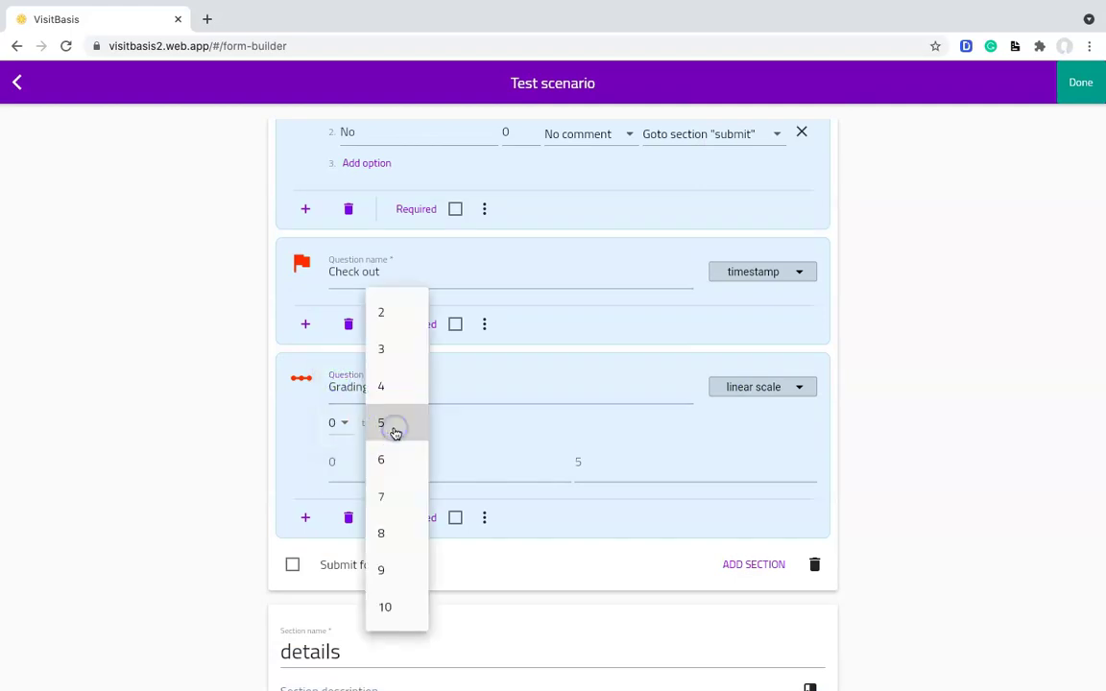
pyautogui.click(393, 605)
pyautogui.click(359, 470)
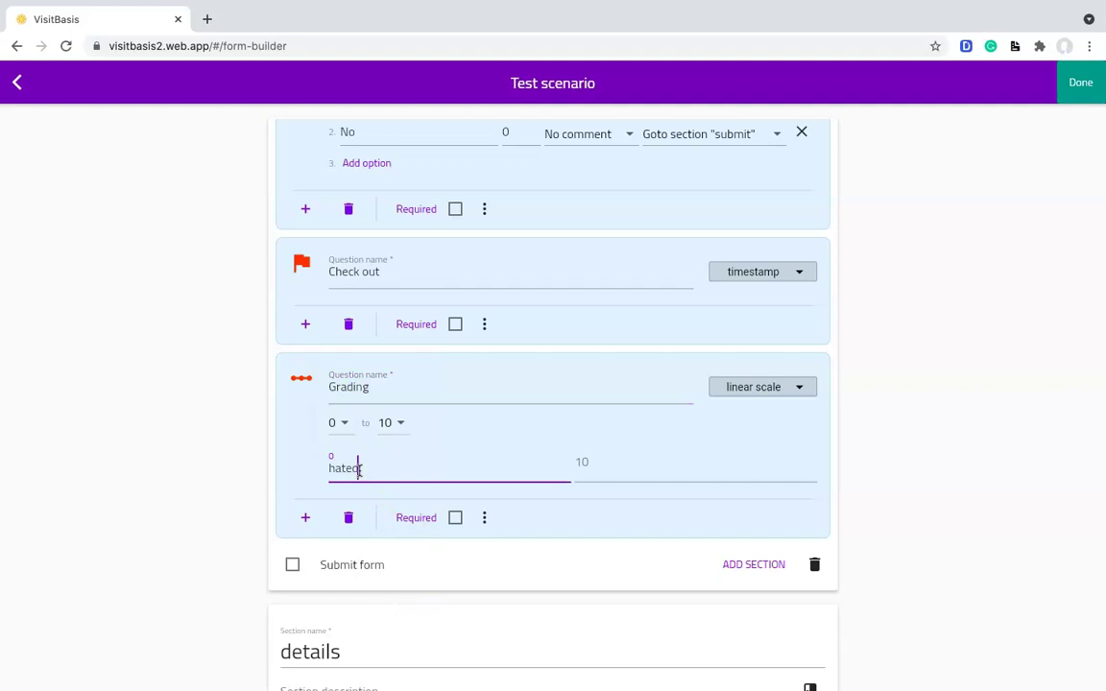
pyautogui.click(590, 472)
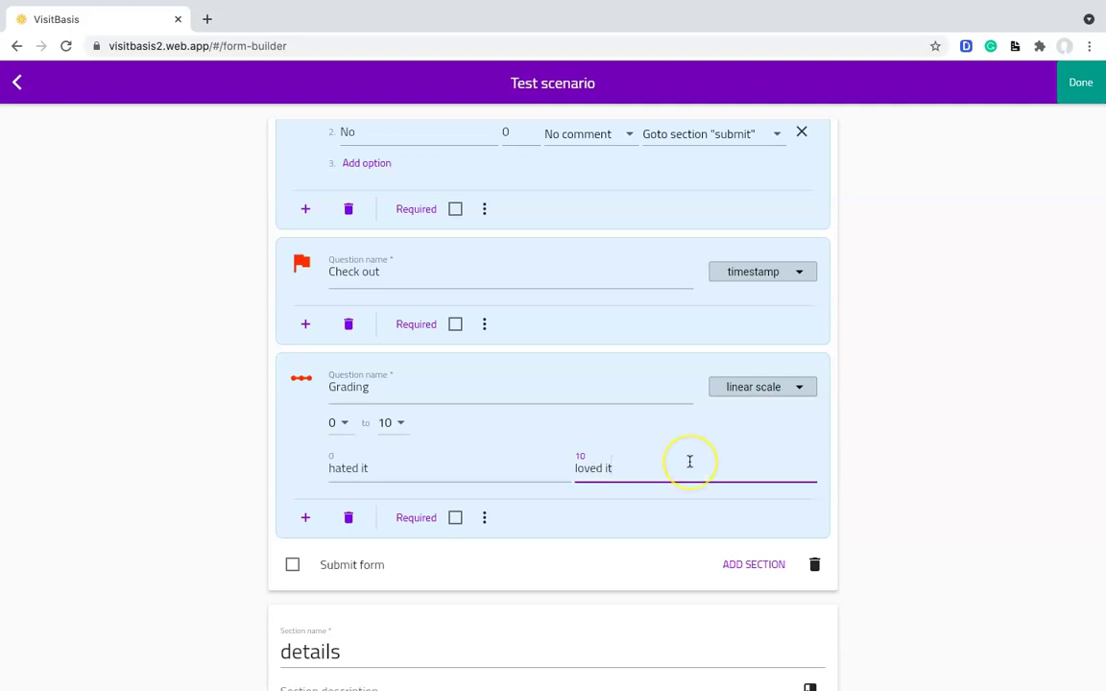
pyautogui.click(335, 212)
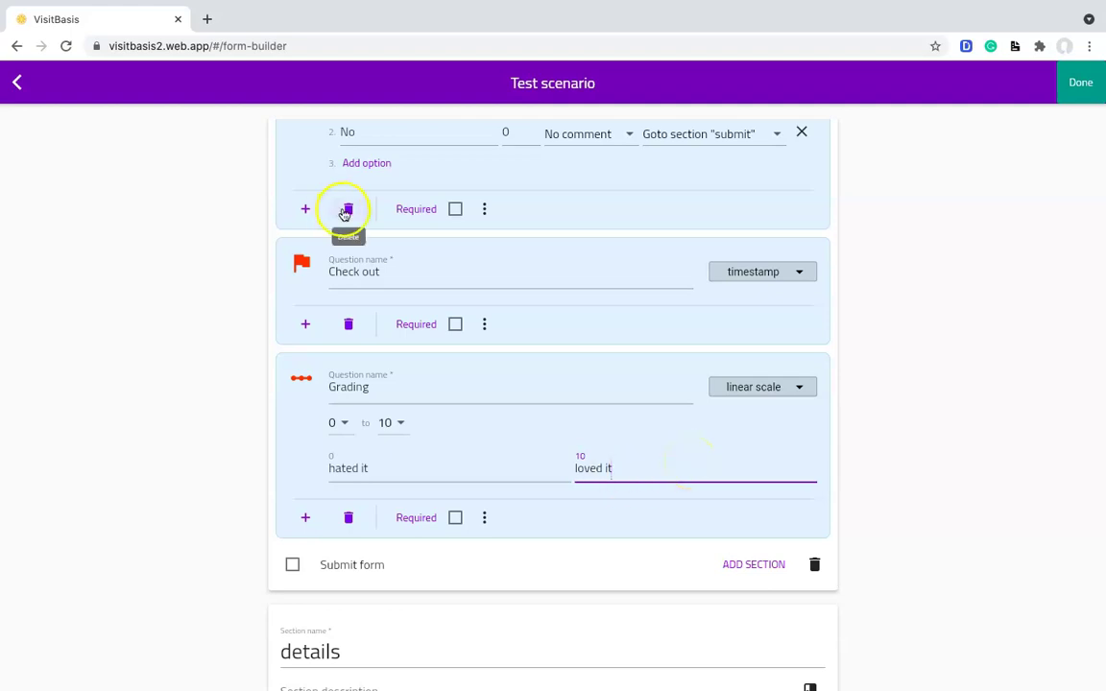
# - Trash the Availability and Grading questions plus the details and submit sections, leaving color before Check out
pyautogui.click(343, 211)
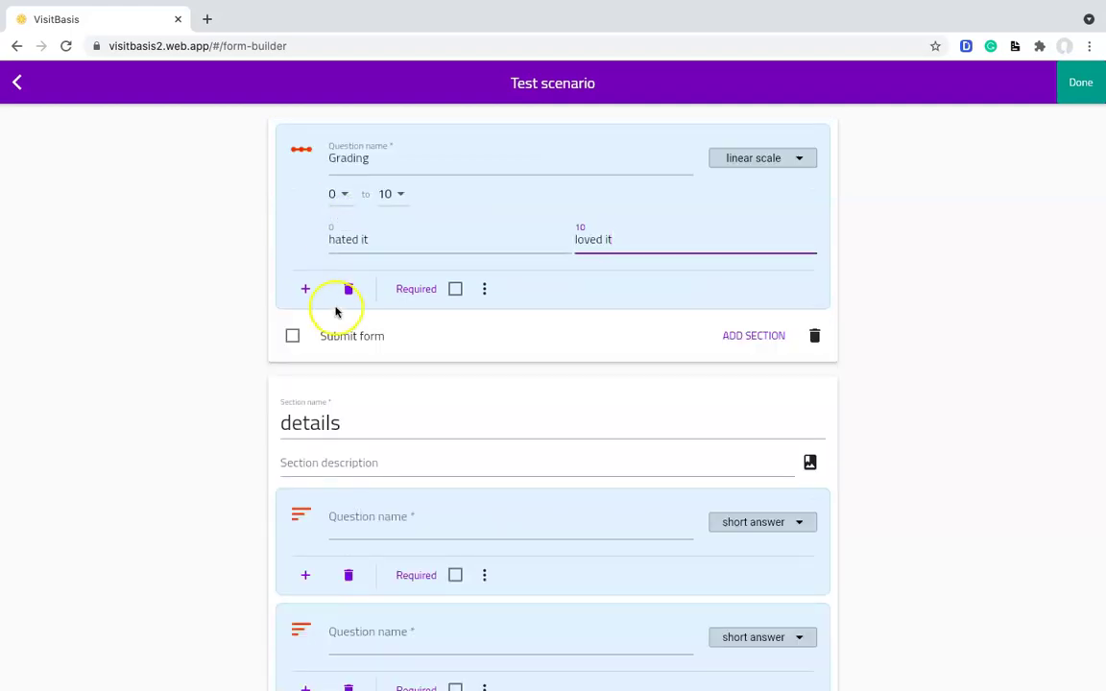
pyautogui.click(349, 289)
pyautogui.scroll(-2, 365, 394)
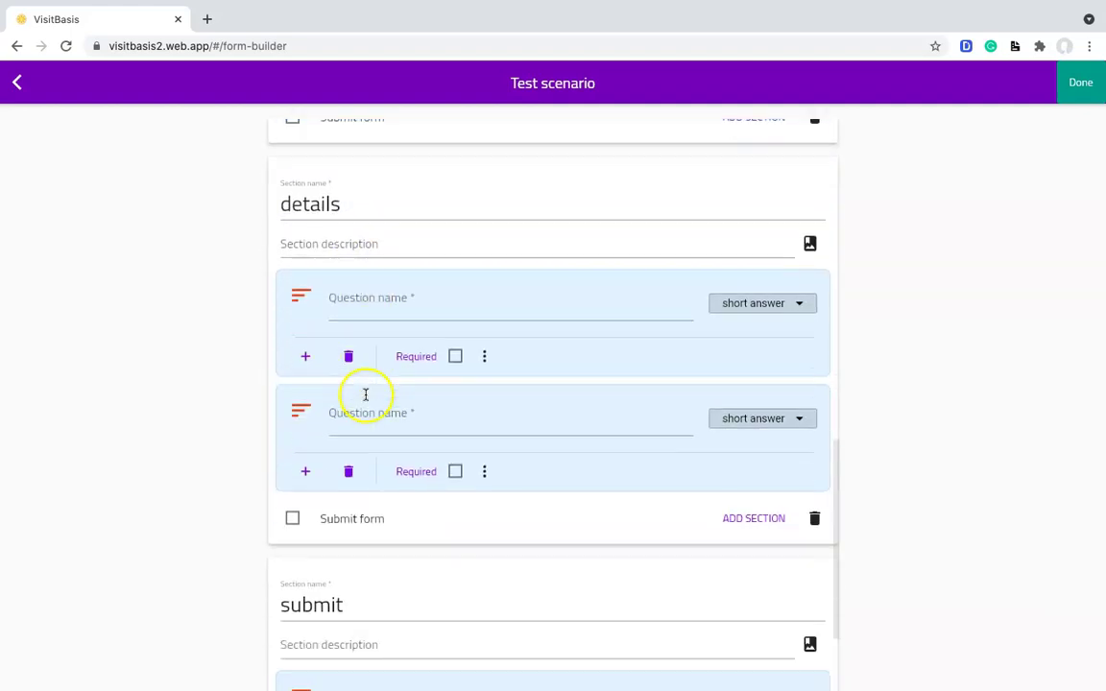
pyautogui.click(815, 519)
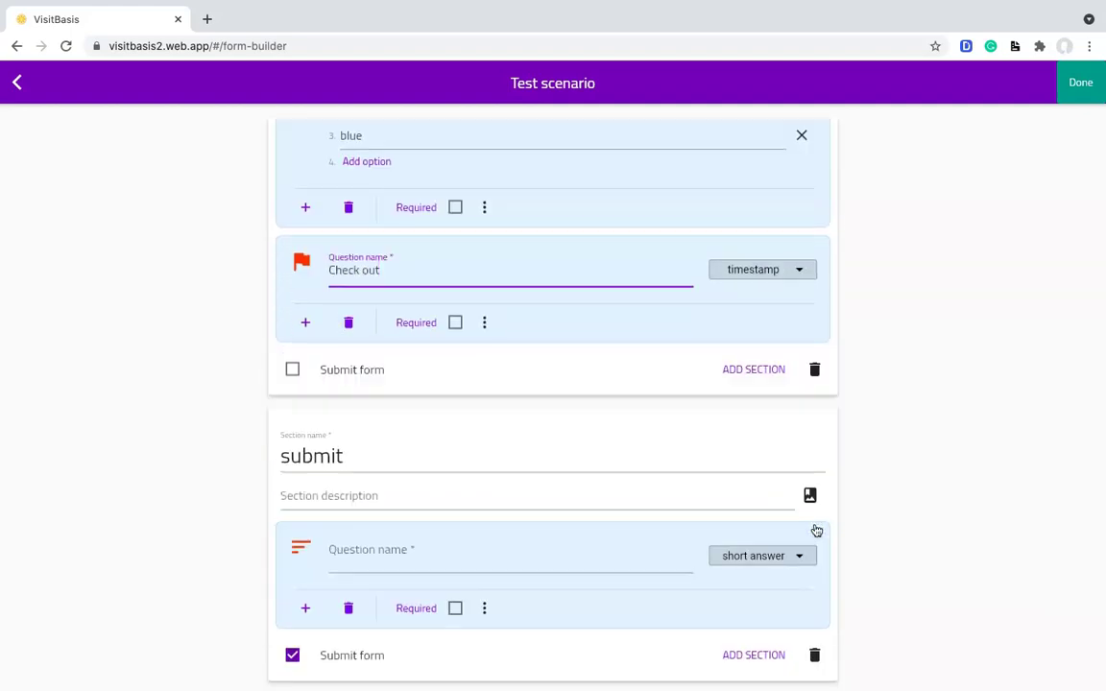
pyautogui.click(815, 654)
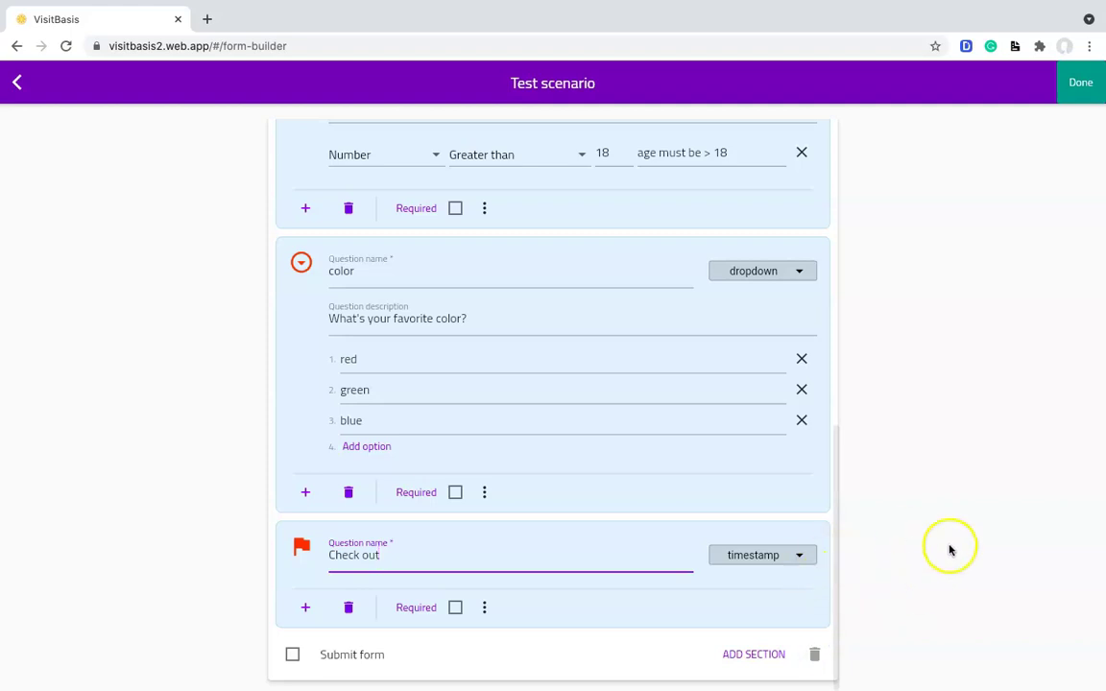
# - Close the form builder, review the Questions and Options tables, then return to the Scenario tab
pyautogui.click(1088, 86)
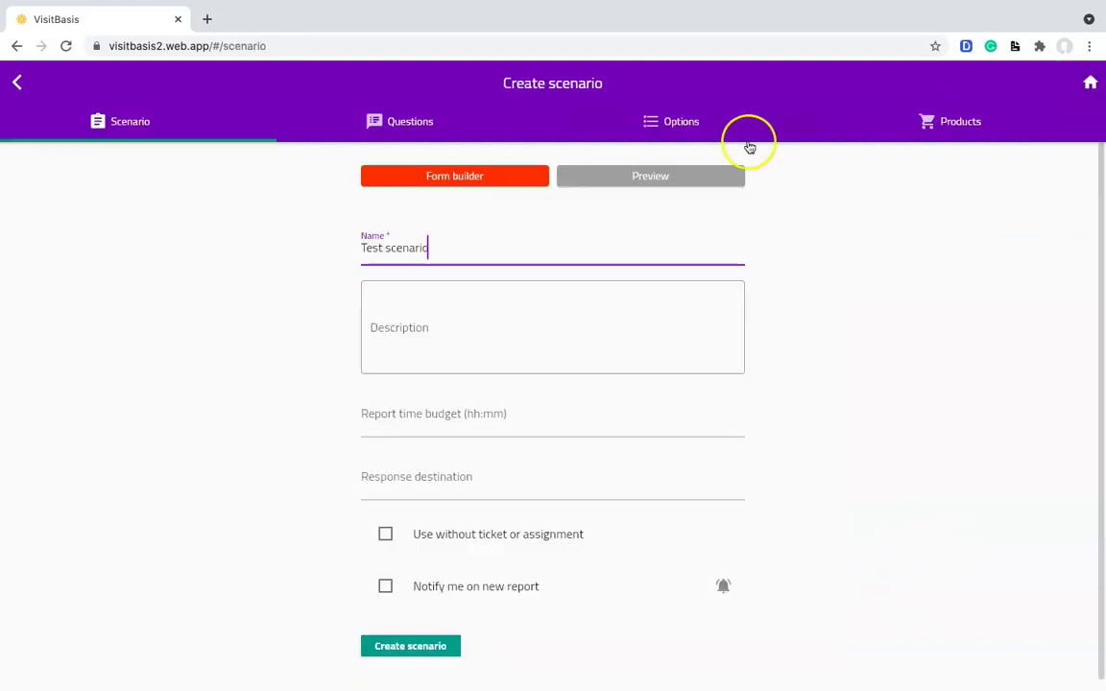
pyautogui.click(407, 128)
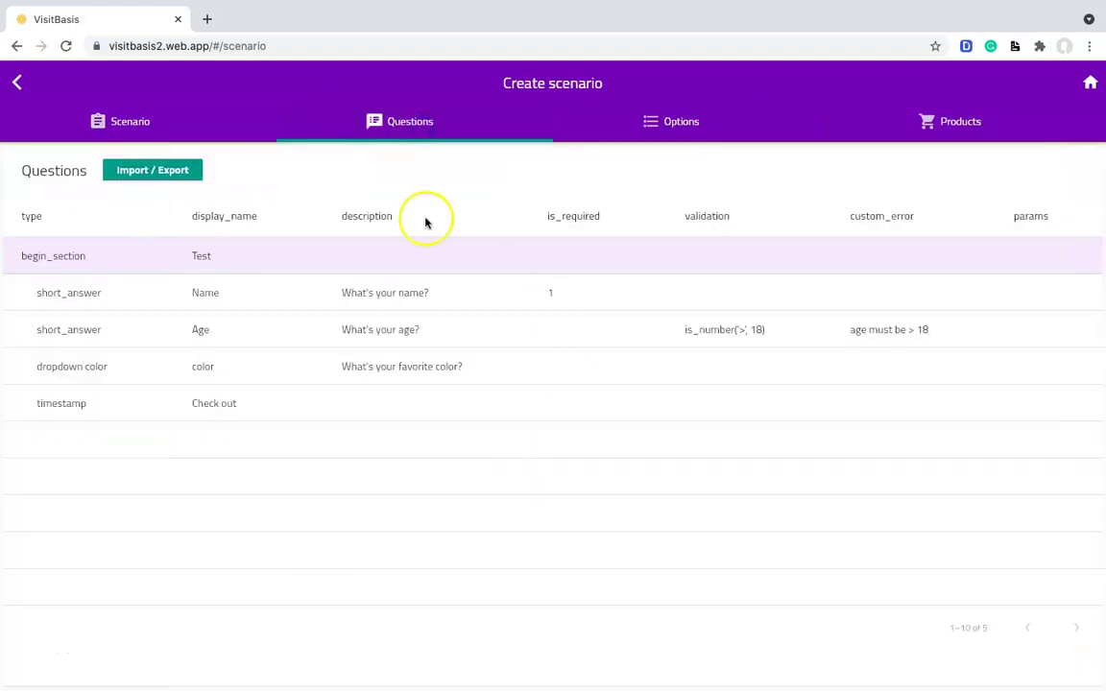
pyautogui.click(687, 127)
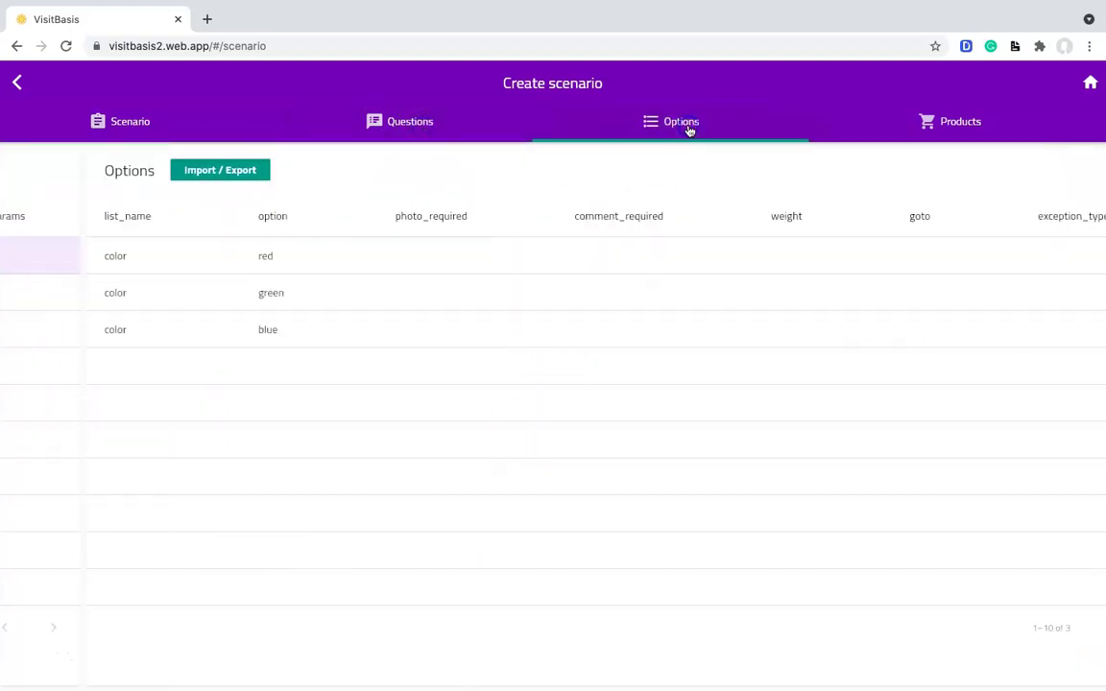
pyautogui.click(132, 122)
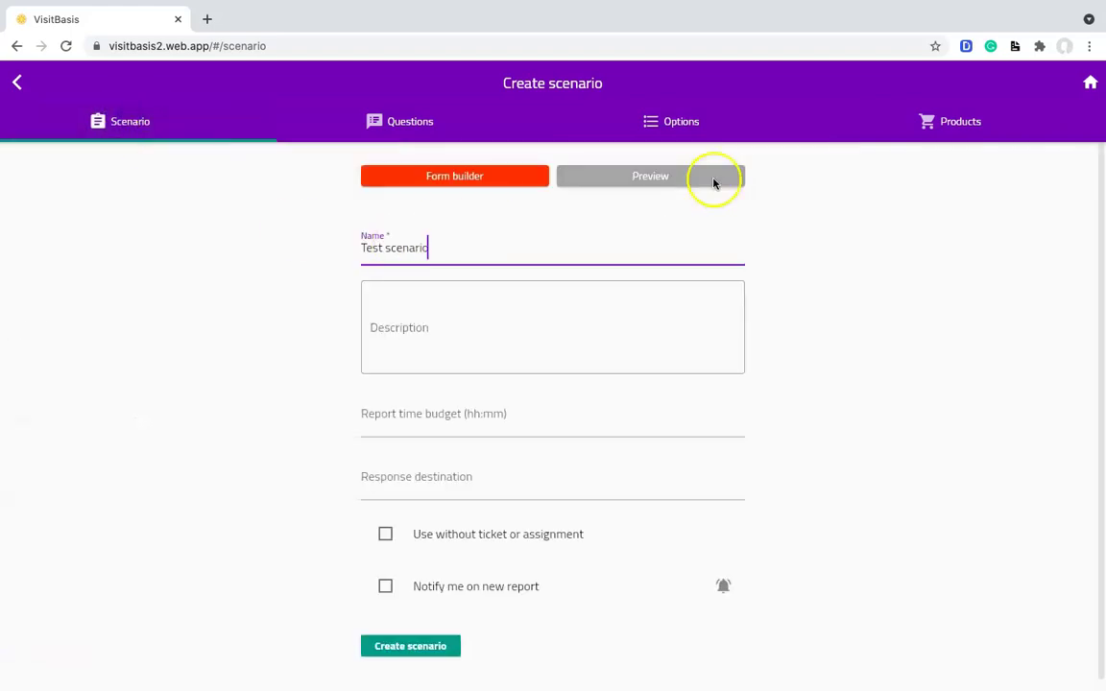
pyautogui.click(713, 183)
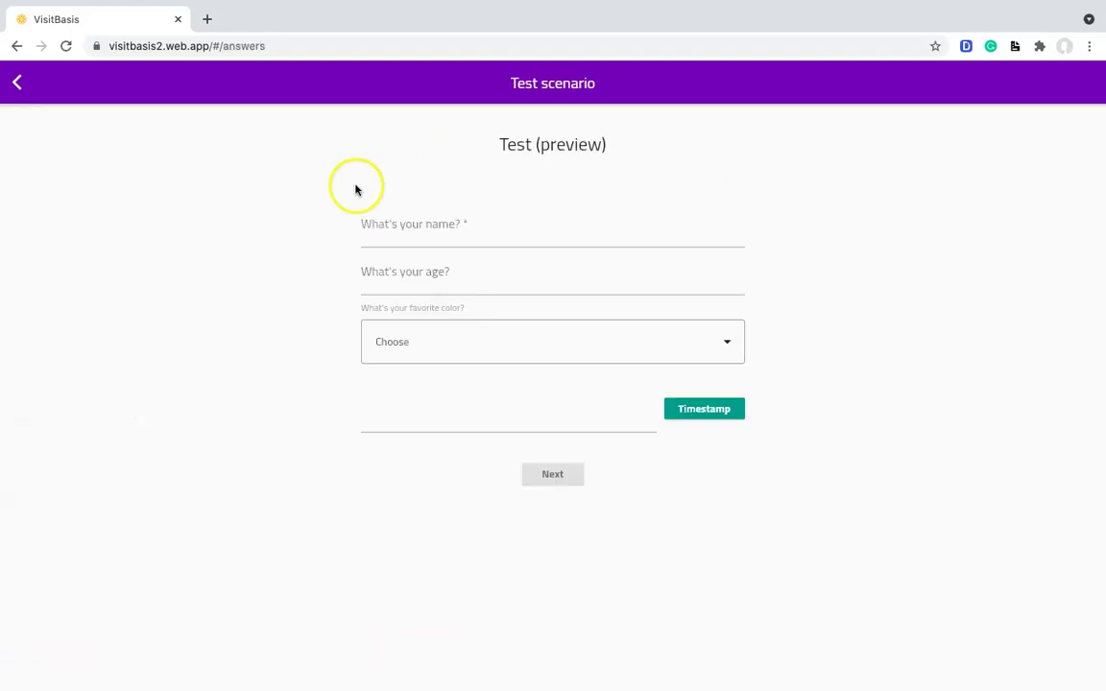
pyautogui.click(433, 234)
pyautogui.write('John')
pyautogui.click(429, 283)
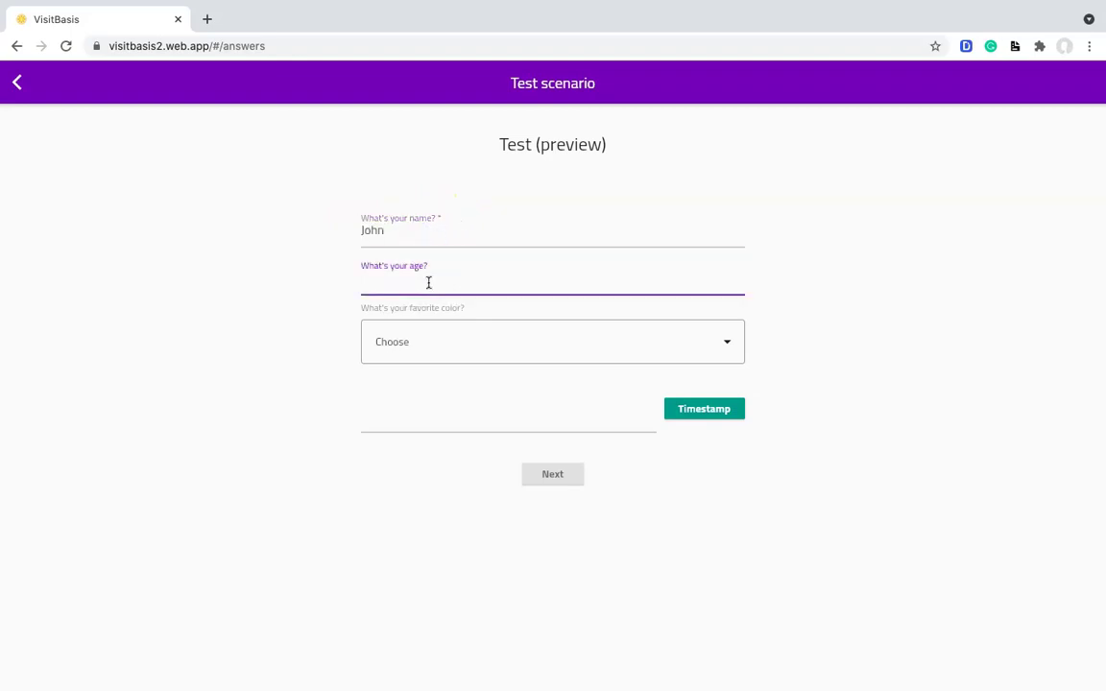
pyautogui.write('19')
pyautogui.click(432, 345)
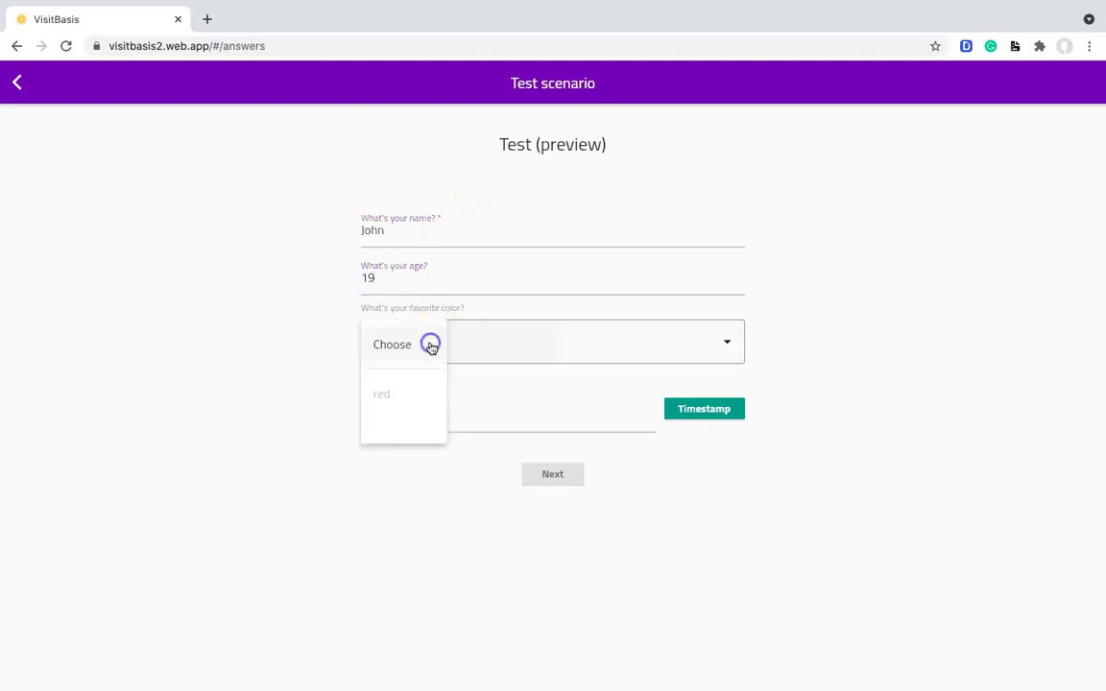
pyautogui.click(402, 401)
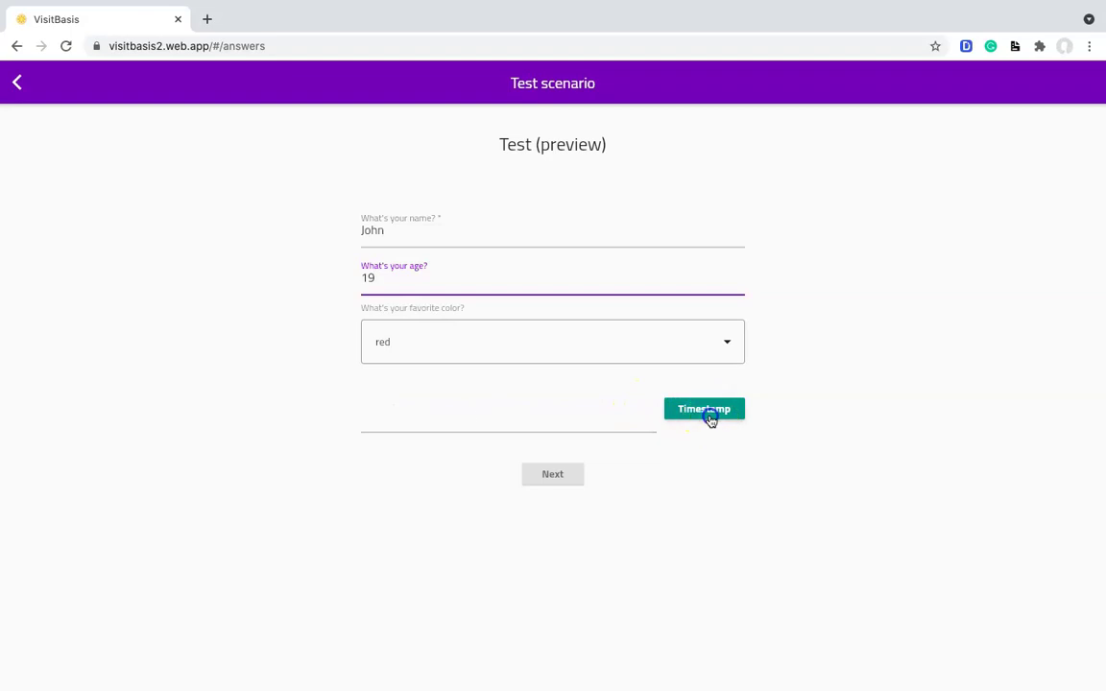
pyautogui.click(708, 413)
pyautogui.click(555, 475)
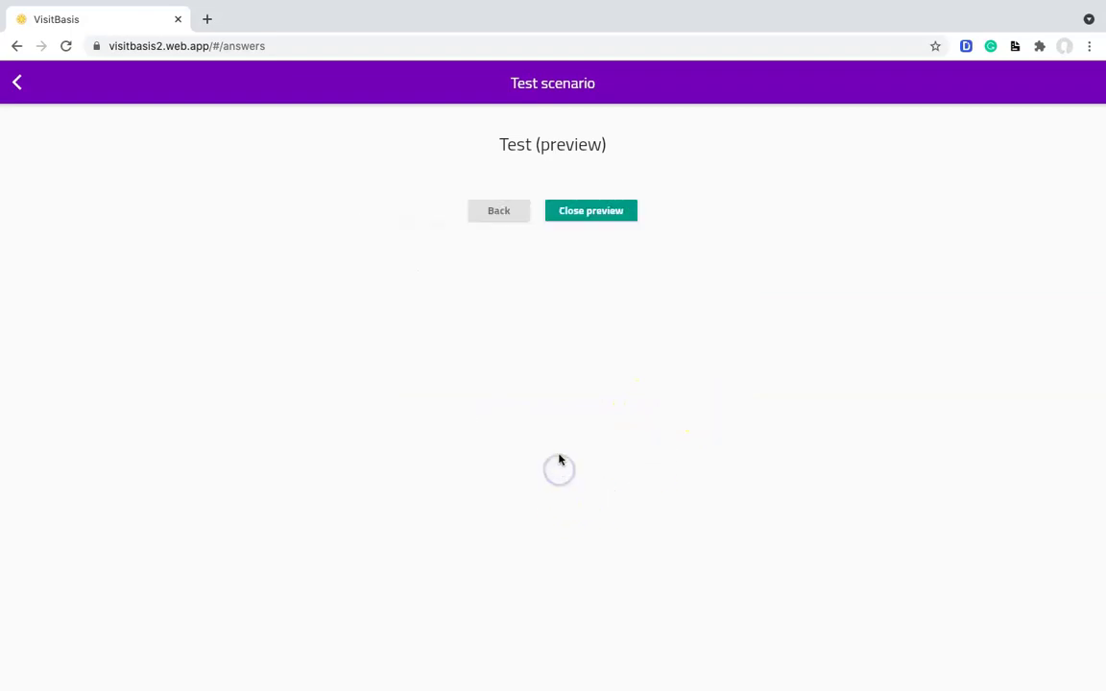
pyautogui.click(603, 202)
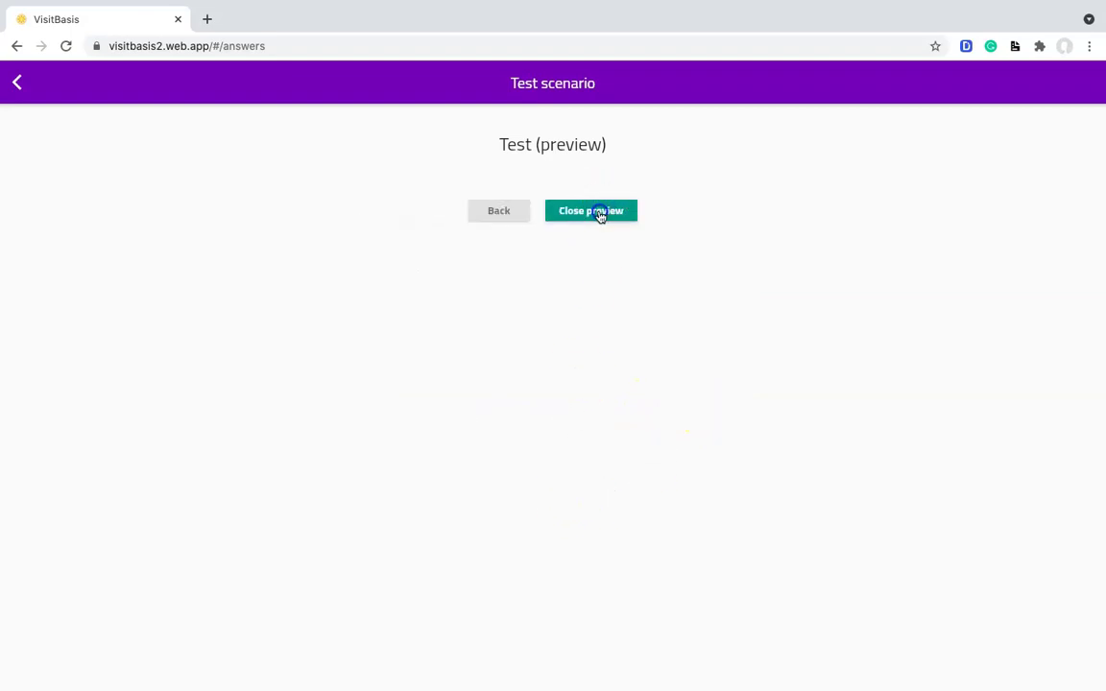